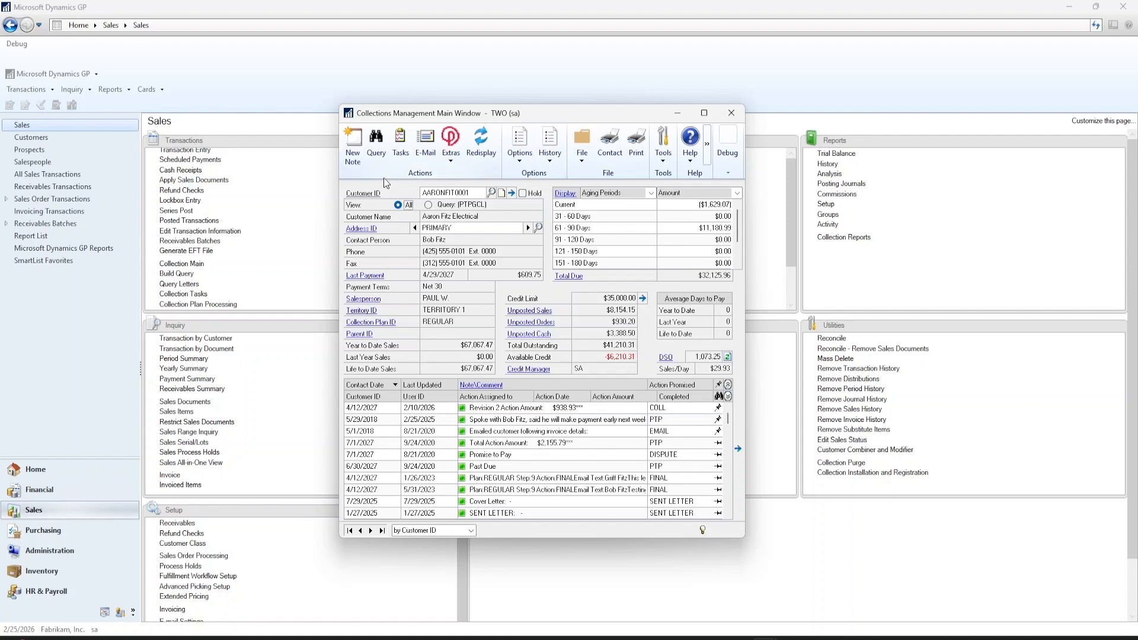
Step: Bring up a blank collection note for the customer to view its fields, and close it without saving
{"action": "left_click", "coordinate": [353, 144]}
{"action": "left_click_drag", "start_coordinate": [332, 150], "coordinate": [547, 189]}
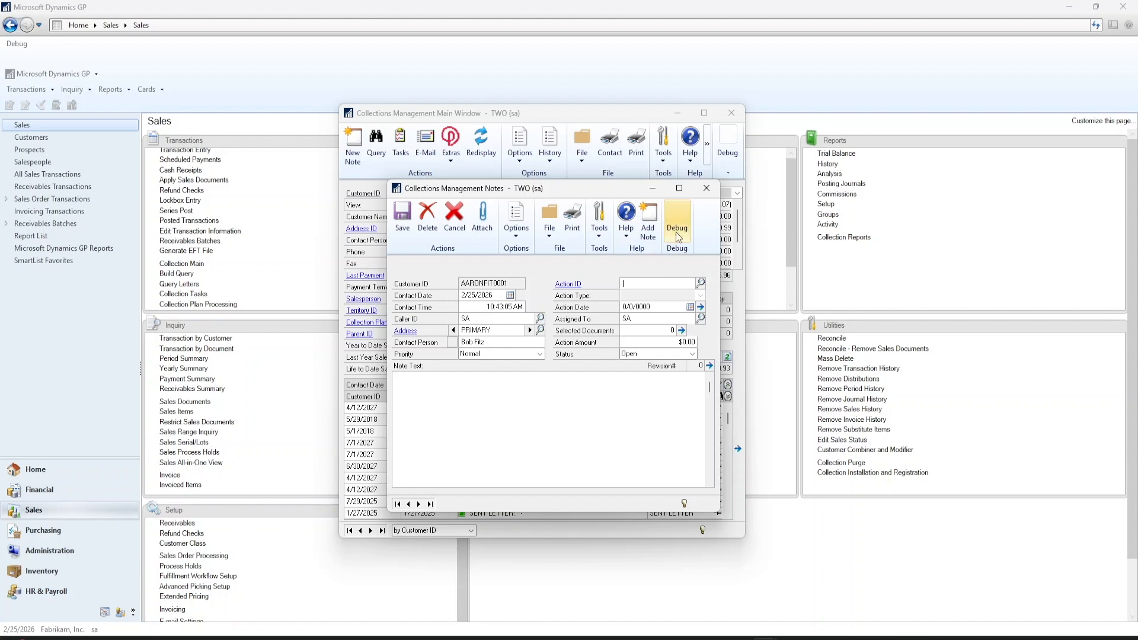
{"action": "left_click", "coordinate": [707, 190]}
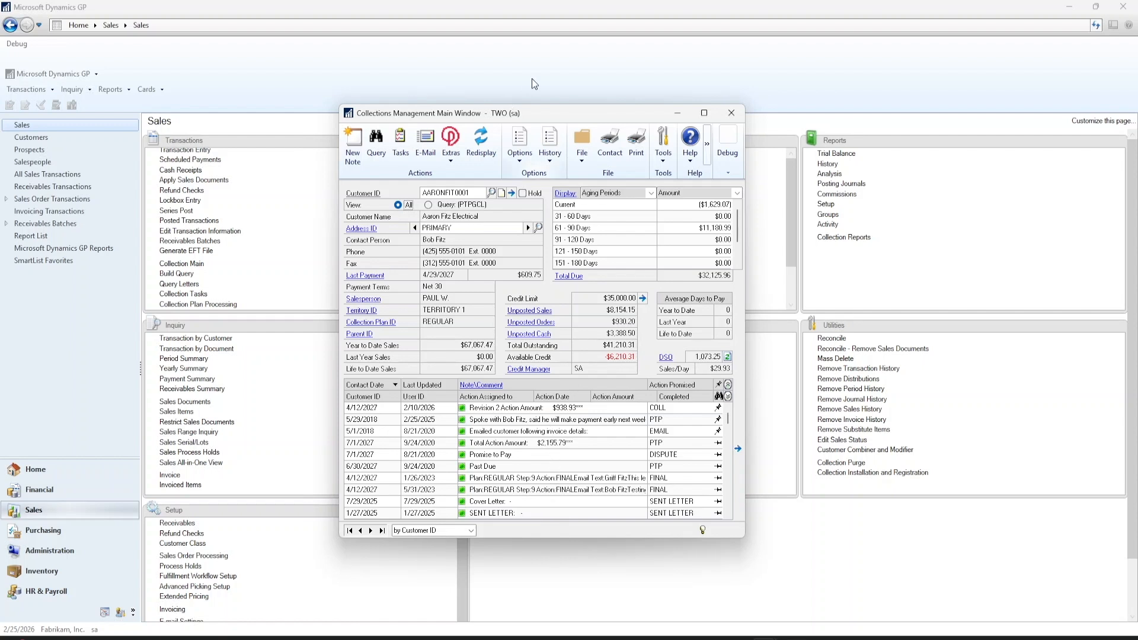
Step: Check which note status filters are available for the customer's collection notes
{"action": "left_click", "coordinate": [532, 163]}
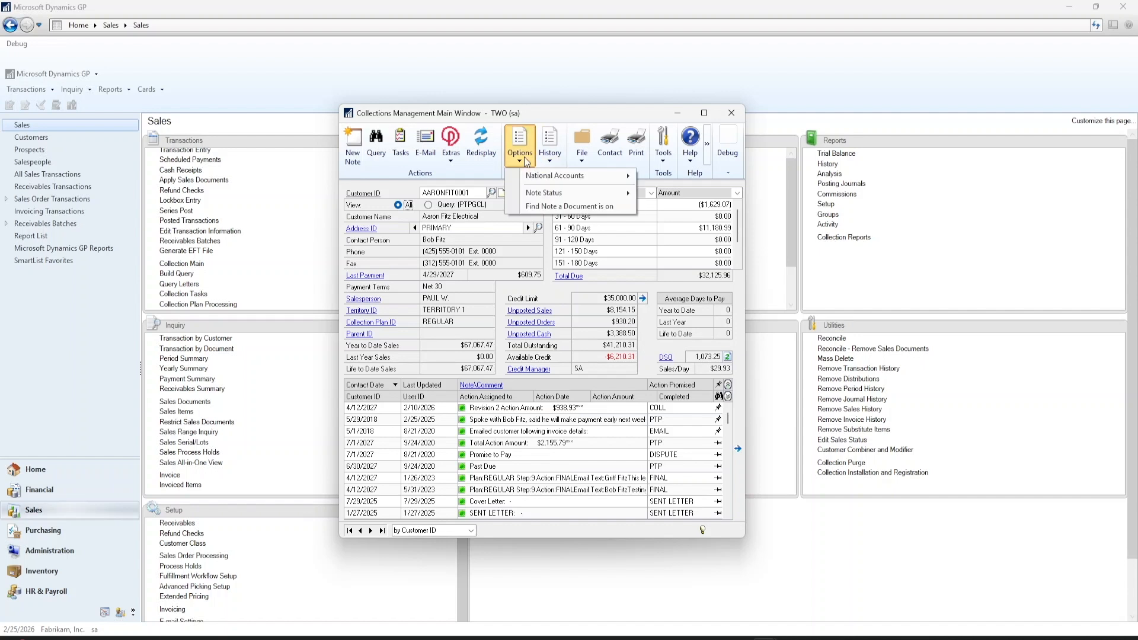
{"action": "mouse_move", "coordinate": [533, 197]}
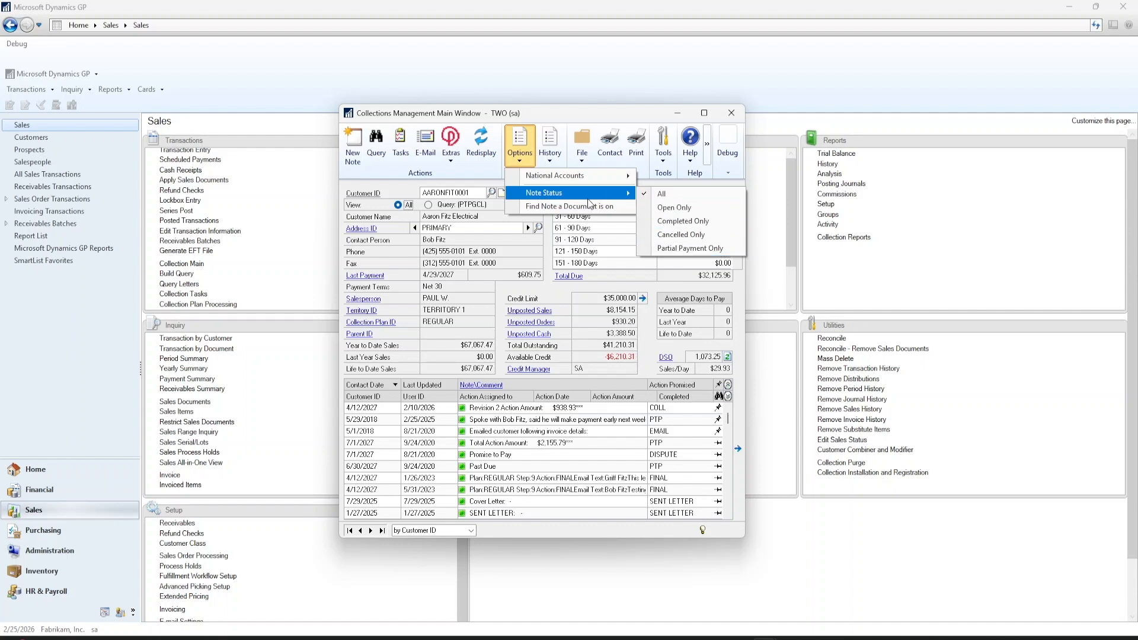
{"action": "left_click", "coordinate": [521, 156]}
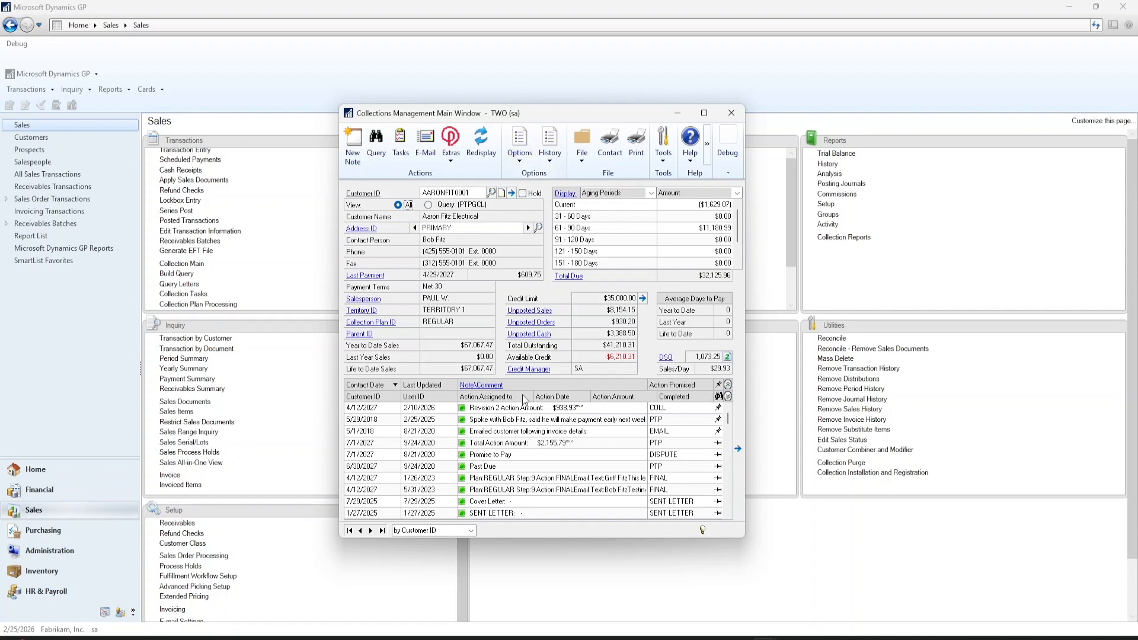
Step: Open the customer's PTP note dated 5/29/2018 from the collection notes list
{"action": "left_click", "coordinate": [519, 420]}
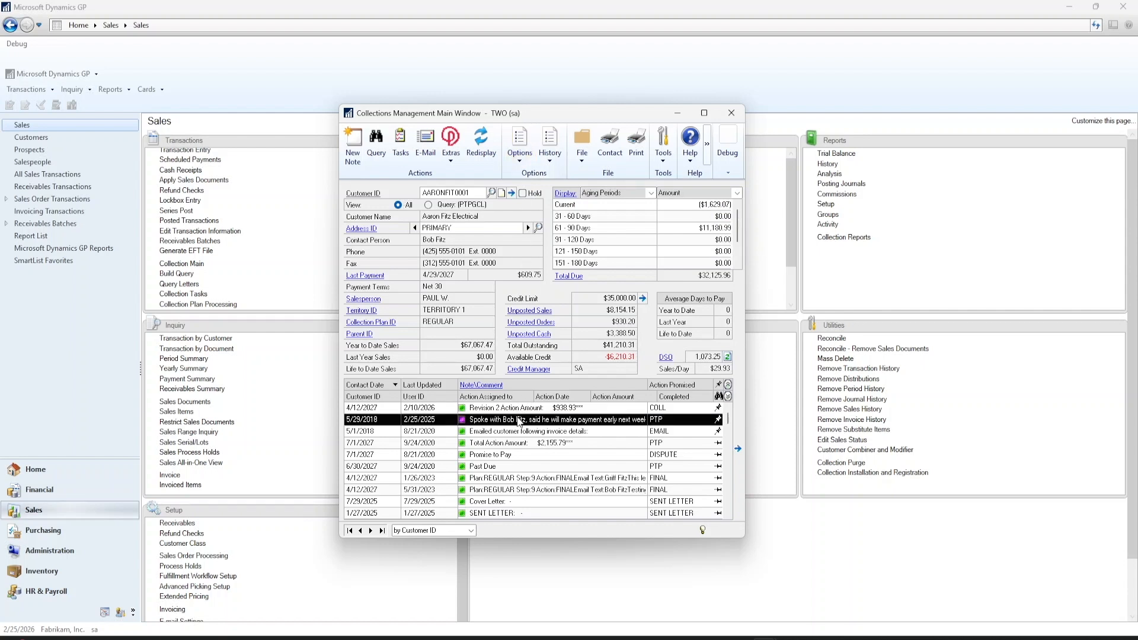
{"action": "left_click", "coordinate": [487, 386]}
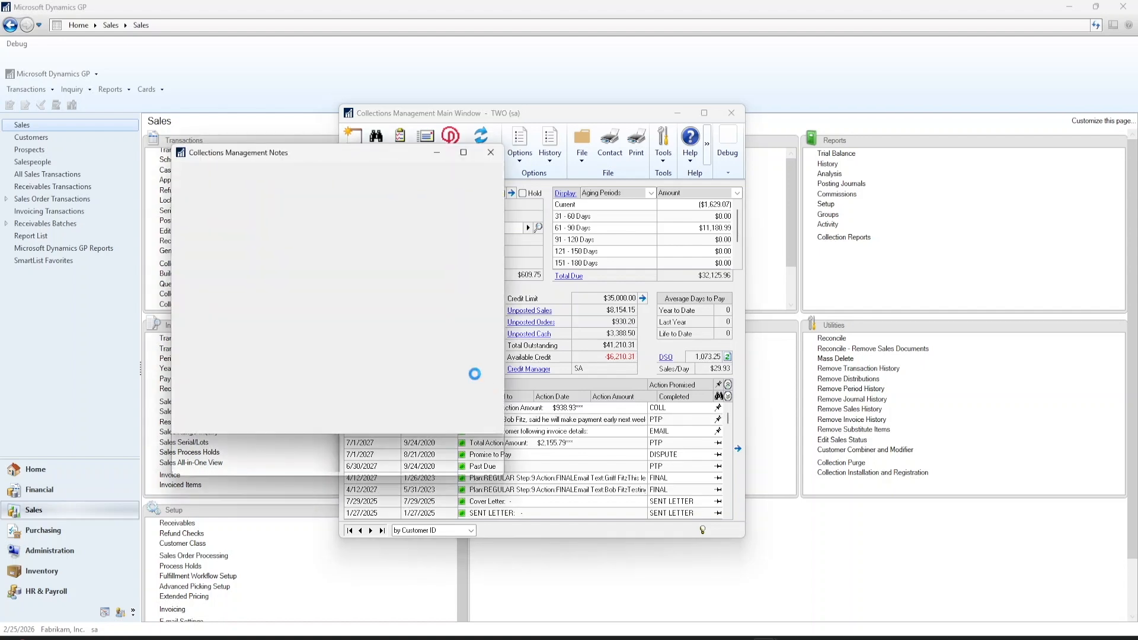
{"action": "left_click_drag", "start_coordinate": [337, 150], "coordinate": [538, 191]}
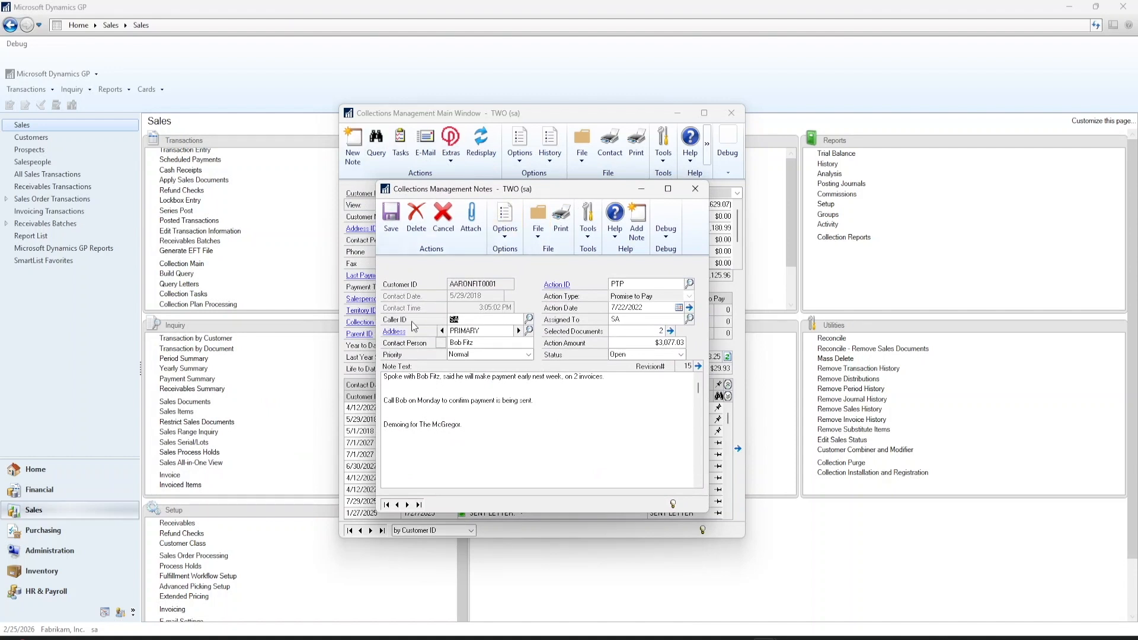
{"action": "left_click", "coordinate": [485, 320]}
{"action": "left_click_drag", "start_coordinate": [502, 192], "coordinate": [734, 188]}
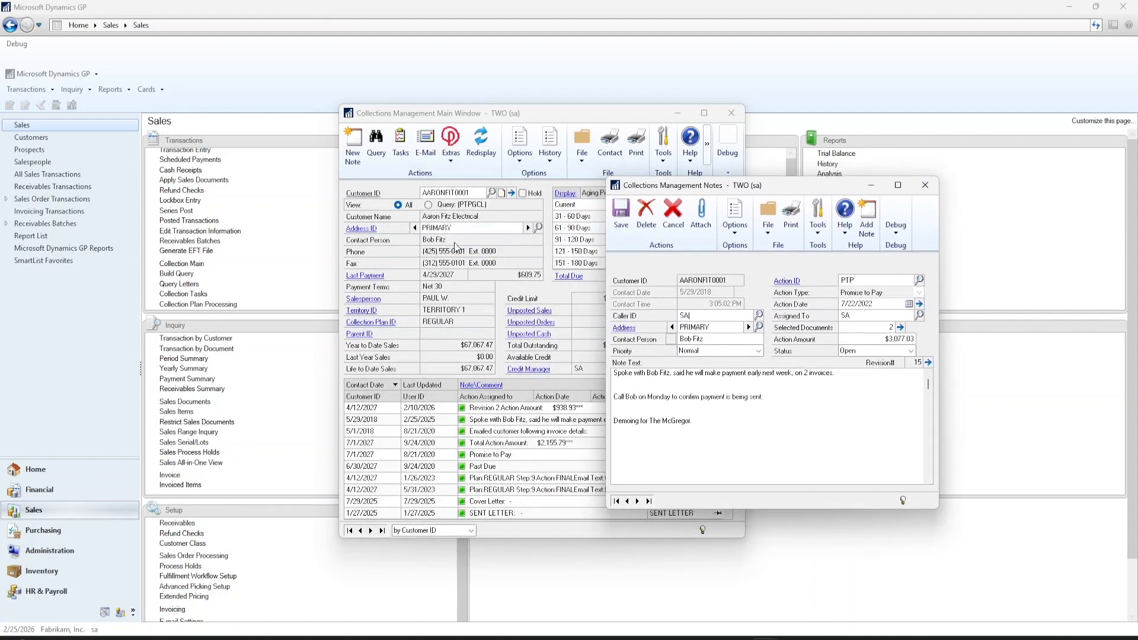
{"action": "left_click_drag", "start_coordinate": [726, 188], "coordinate": [506, 189]}
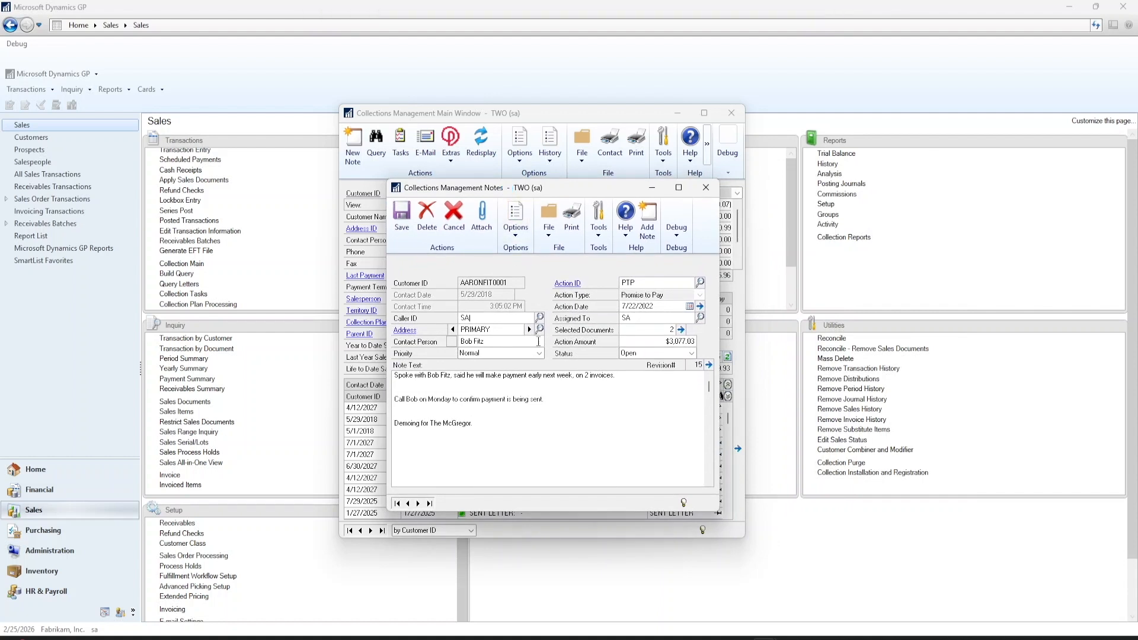
Step: Examine the note's priority choices and look through the customer's older notes in the main window's list
{"action": "left_click", "coordinate": [525, 354]}
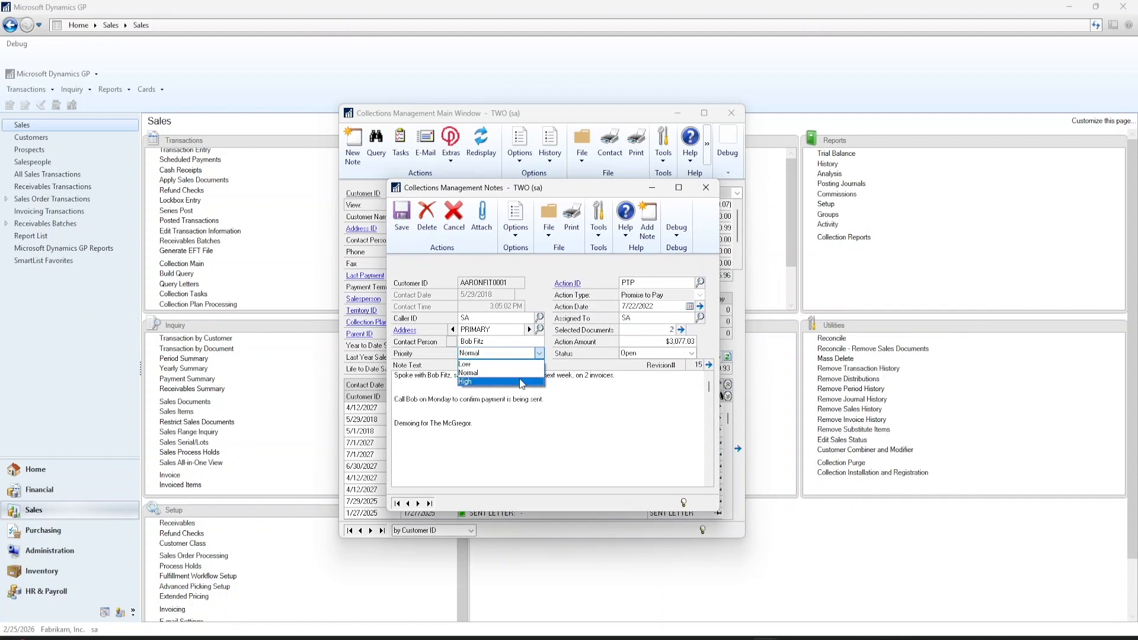
{"action": "left_click", "coordinate": [535, 353]}
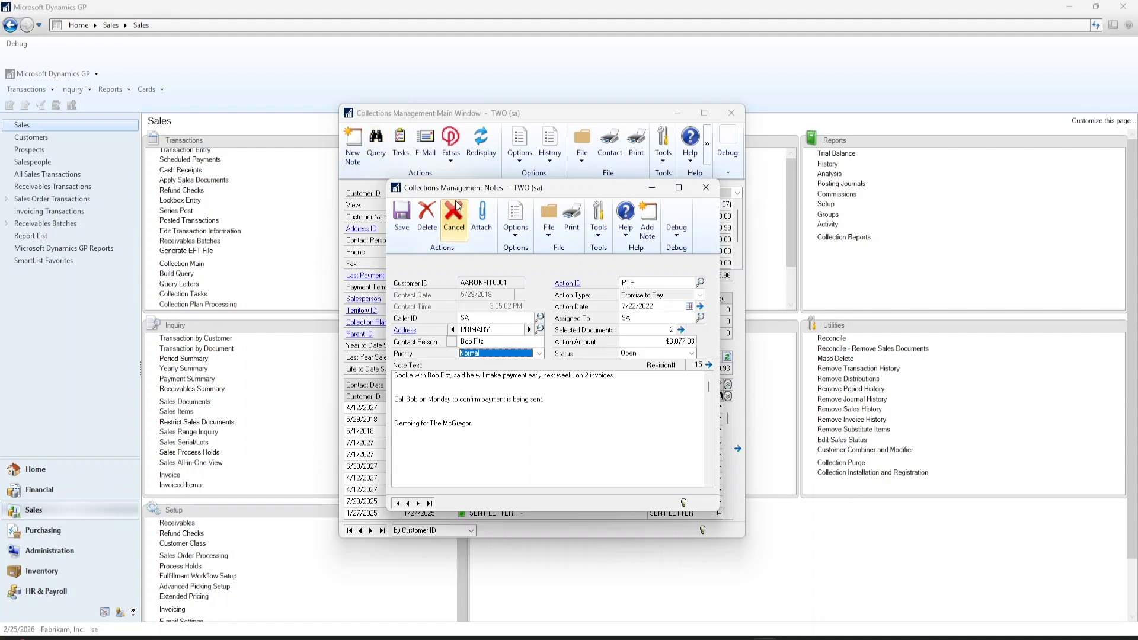
{"action": "left_click_drag", "start_coordinate": [464, 198], "coordinate": [709, 229]}
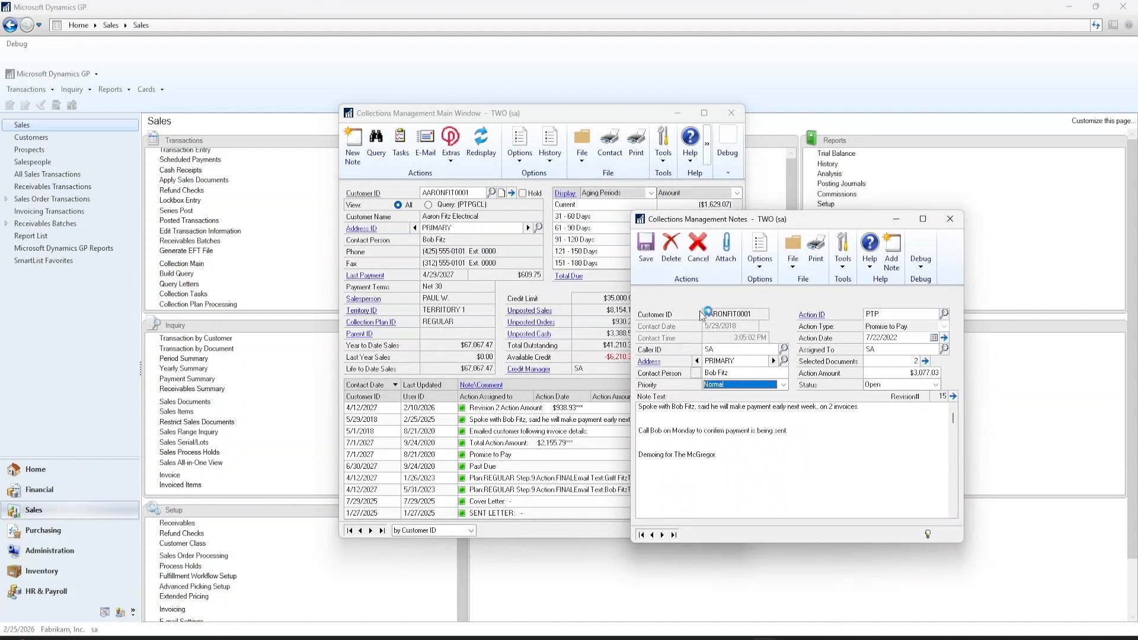
{"action": "left_click_drag", "start_coordinate": [696, 228], "coordinate": [820, 228]}
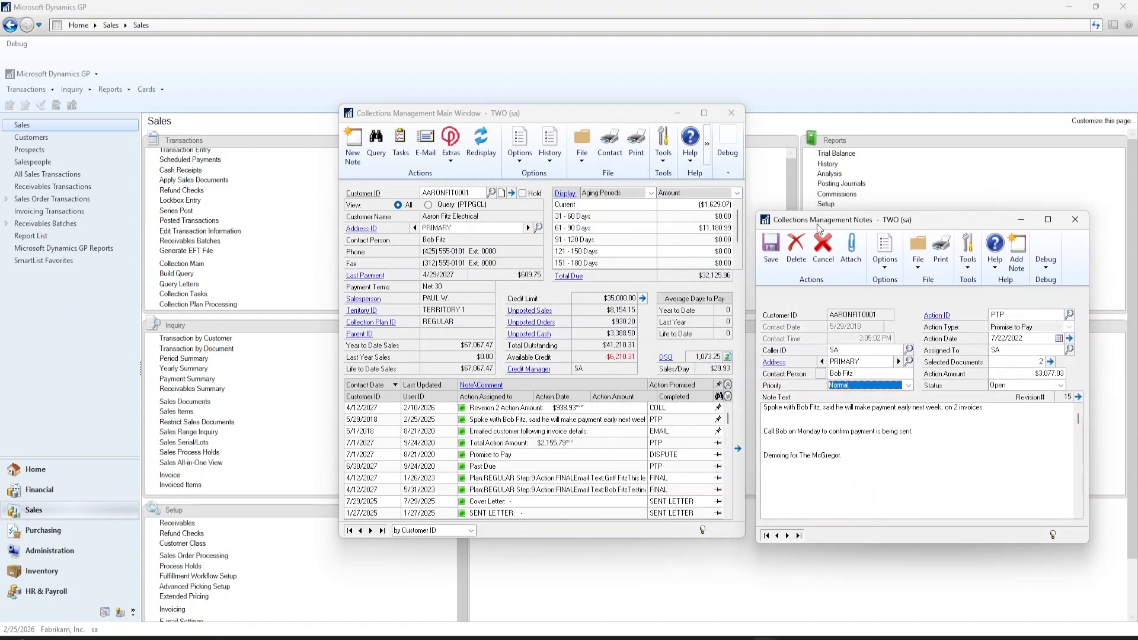
{"action": "left_click", "coordinate": [729, 422]}
{"action": "left_click_drag", "start_coordinate": [729, 422], "coordinate": [729, 514]}
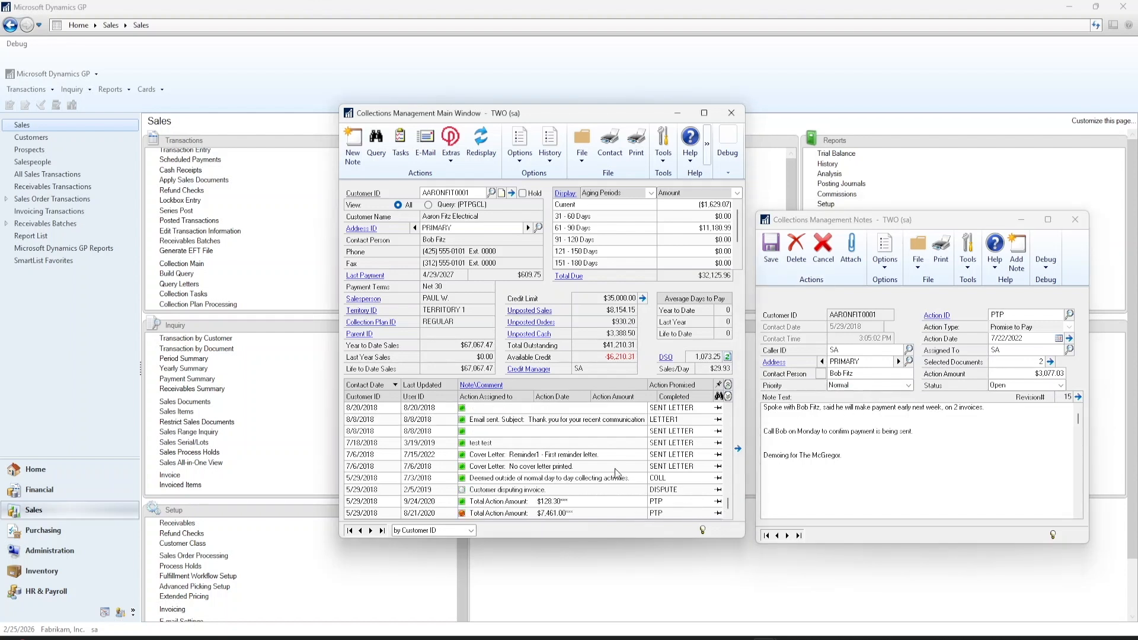
{"action": "left_click", "coordinate": [851, 391]}
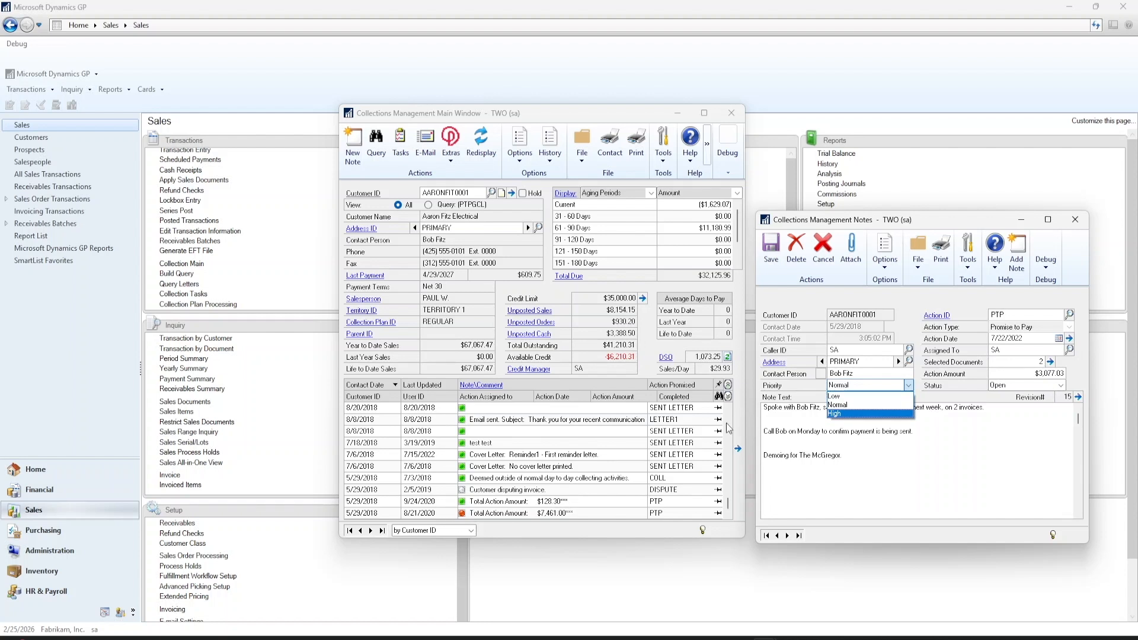
{"action": "left_click", "coordinate": [920, 218]}
{"action": "left_click_drag", "start_coordinate": [830, 220], "coordinate": [458, 192]}
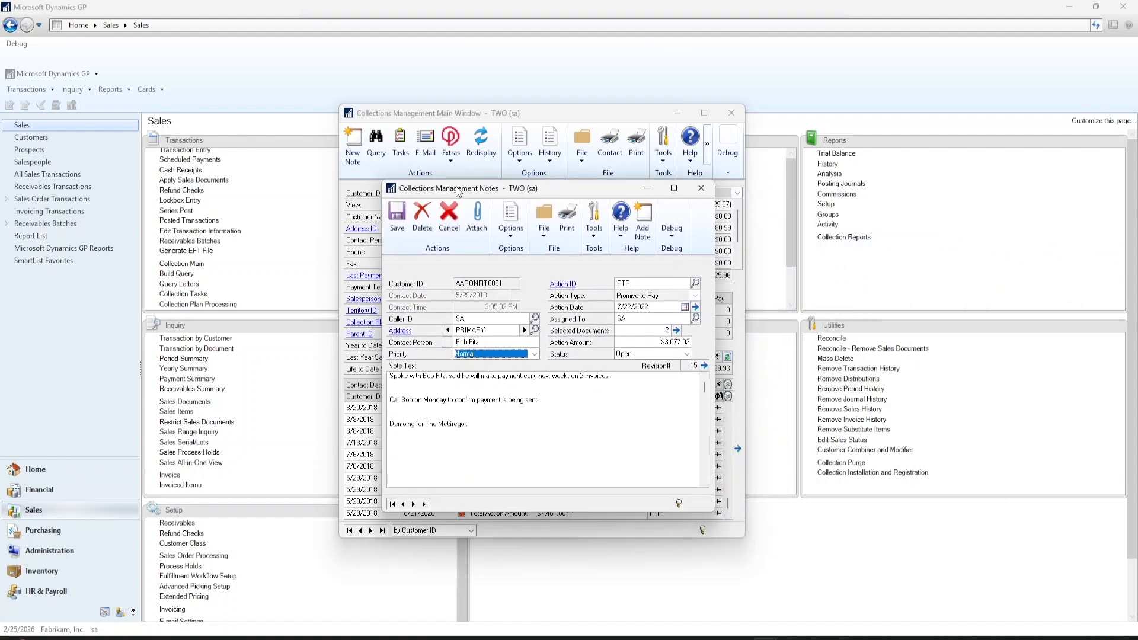
{"action": "left_click", "coordinate": [481, 394]}
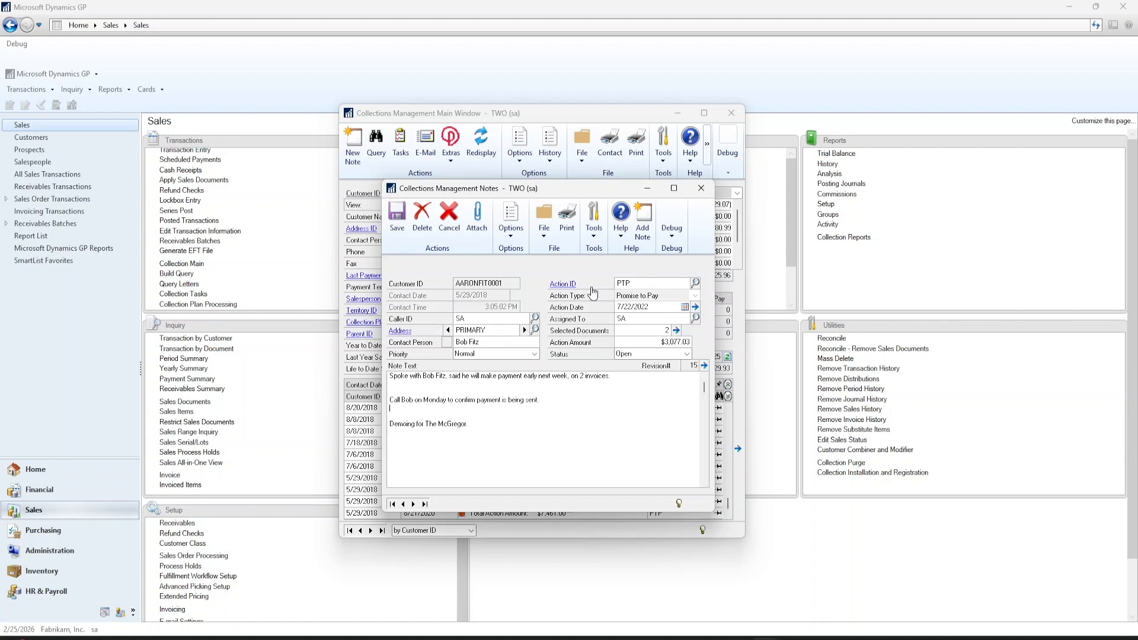
Step: Examine the available action IDs and their types, including CIM, COLL, DISPUTE and EMAIL, without changing the note's action
{"action": "left_click", "coordinate": [697, 288]}
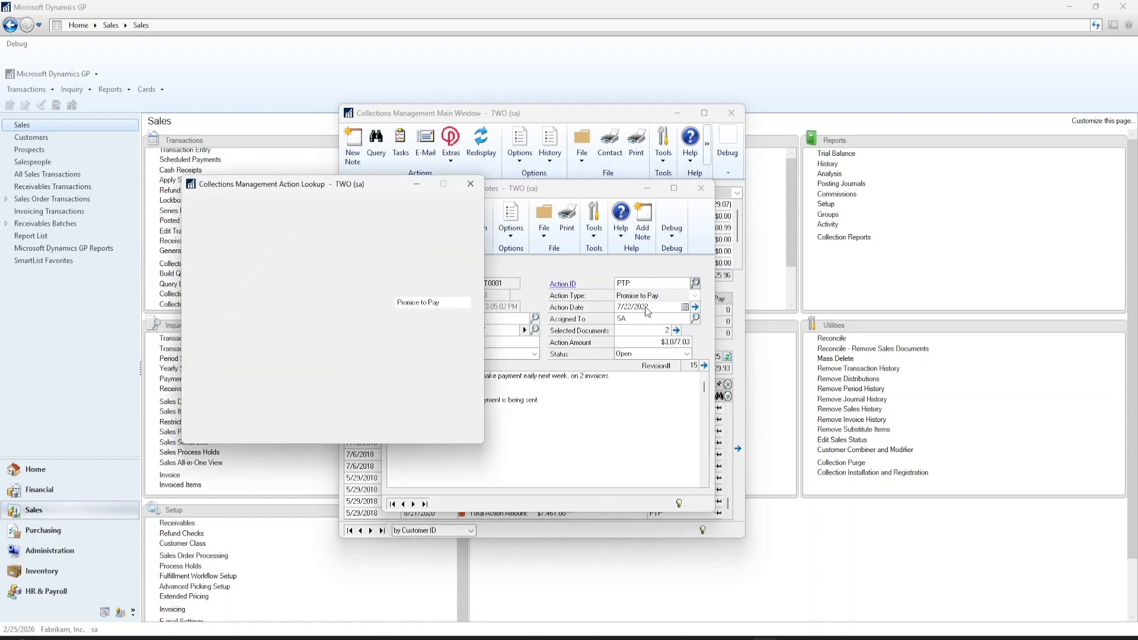
{"action": "left_click_drag", "start_coordinate": [362, 187], "coordinate": [571, 217]}
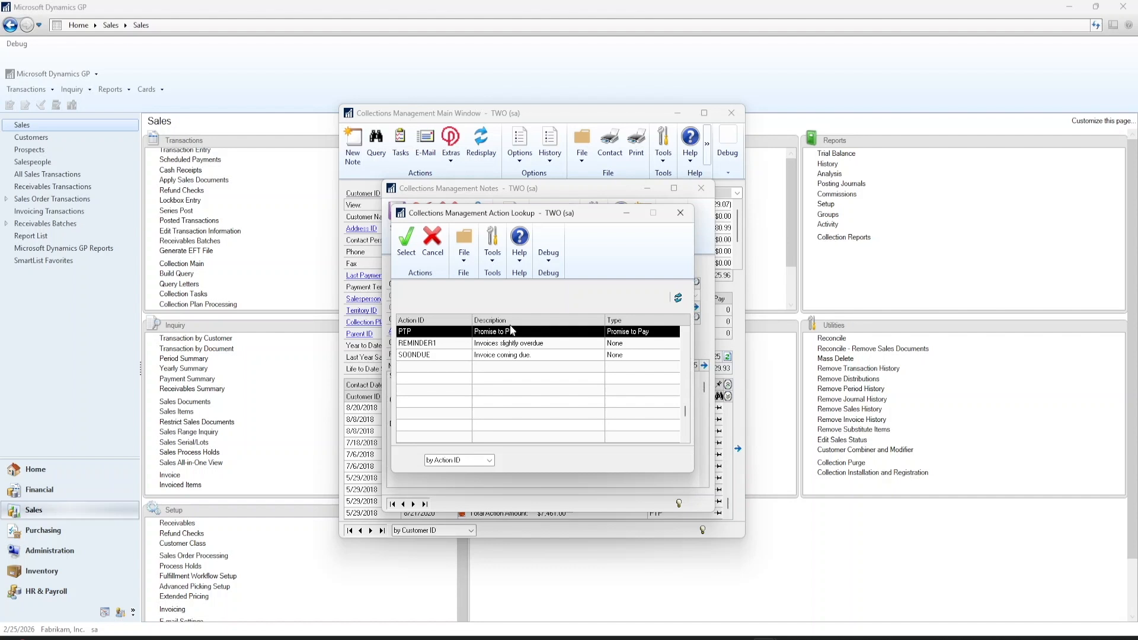
{"action": "left_click_drag", "start_coordinate": [683, 415], "coordinate": [687, 381]}
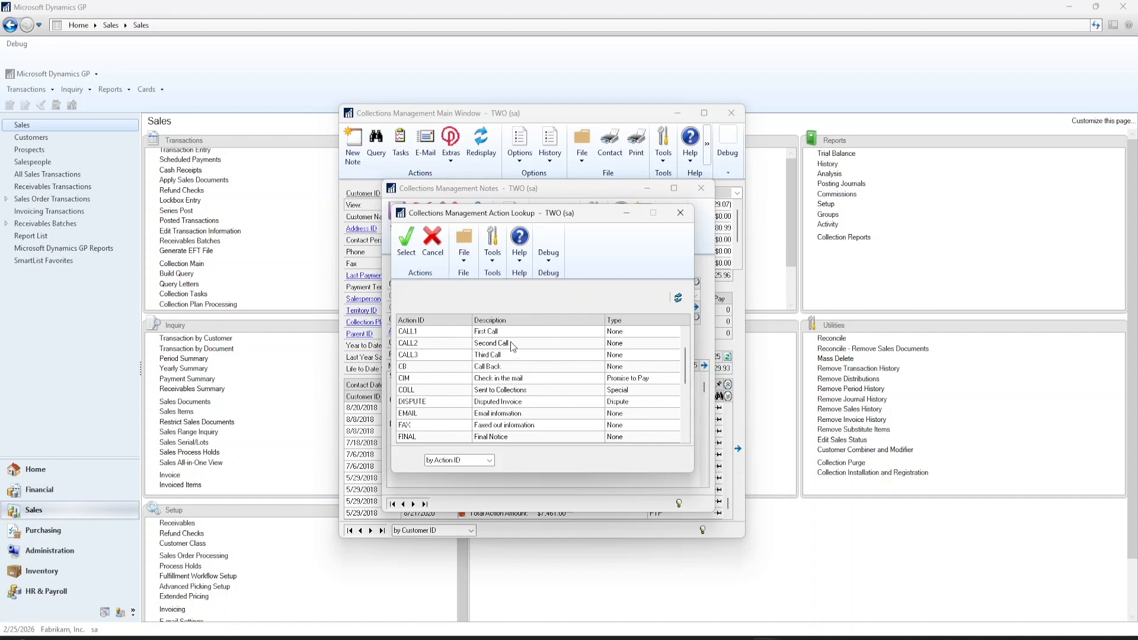
{"action": "left_click", "coordinate": [517, 380]}
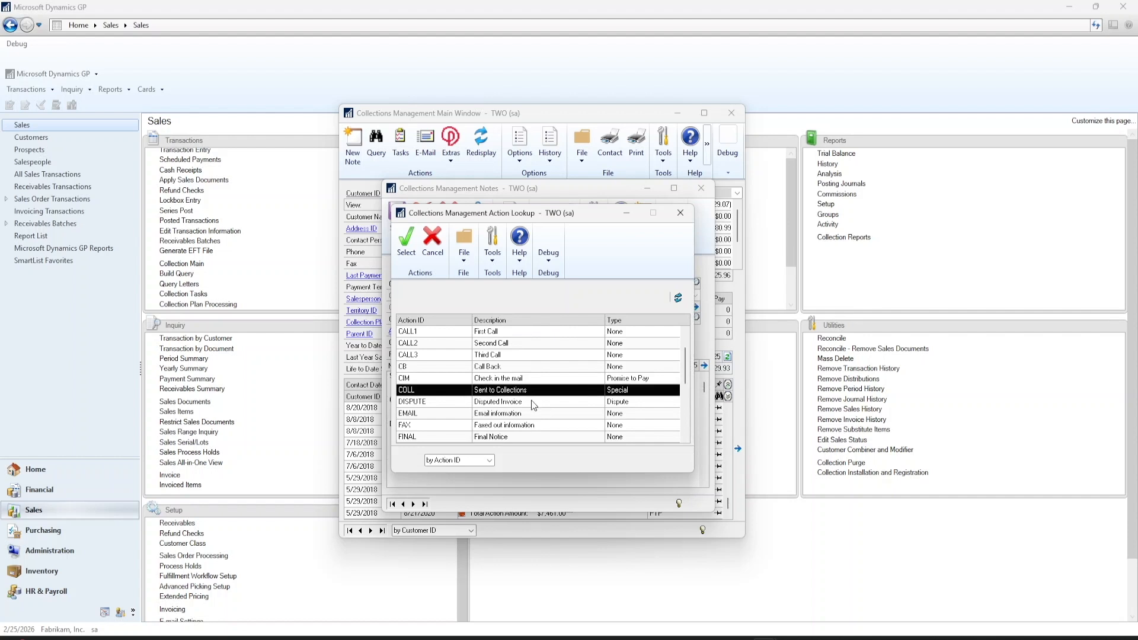
{"action": "left_click", "coordinate": [536, 403]}
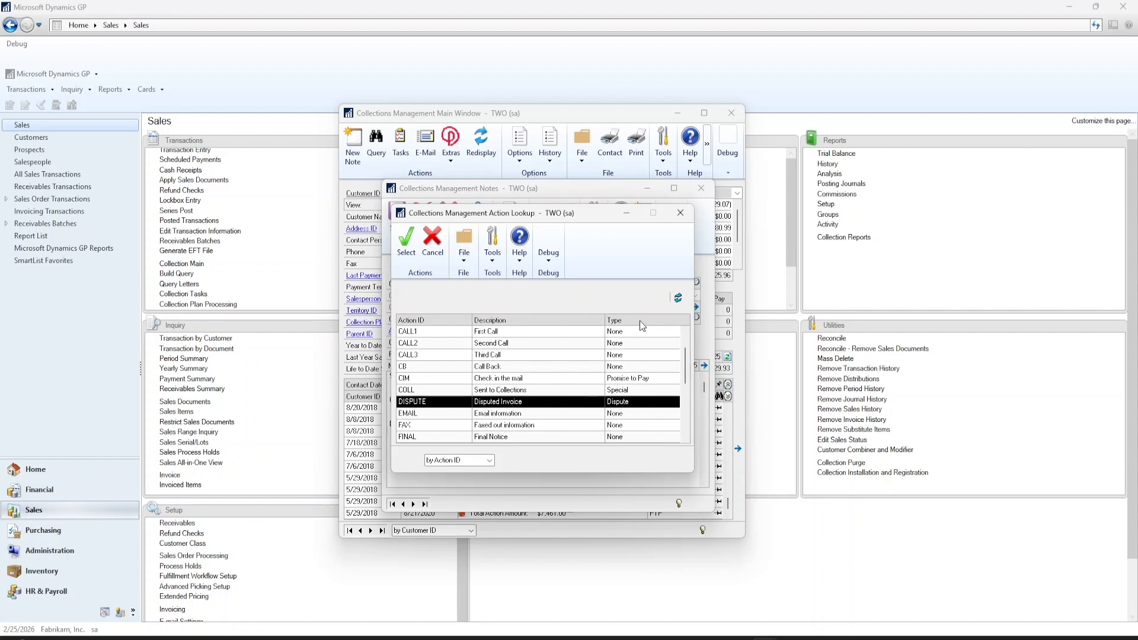
{"action": "left_click", "coordinate": [649, 379]}
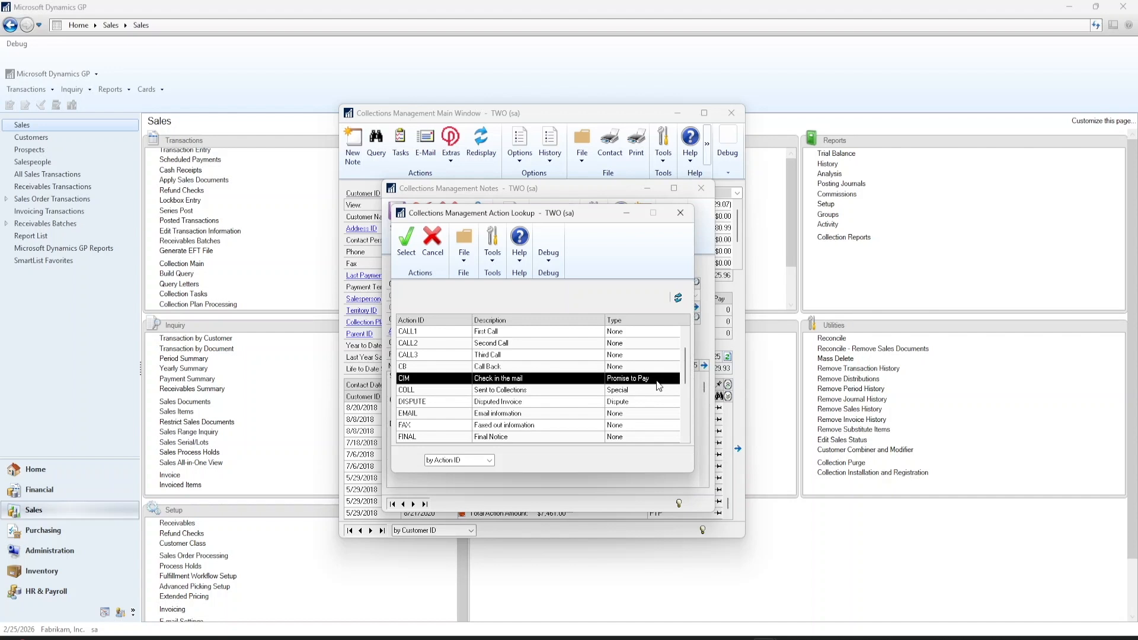
{"action": "left_click", "coordinate": [659, 391]}
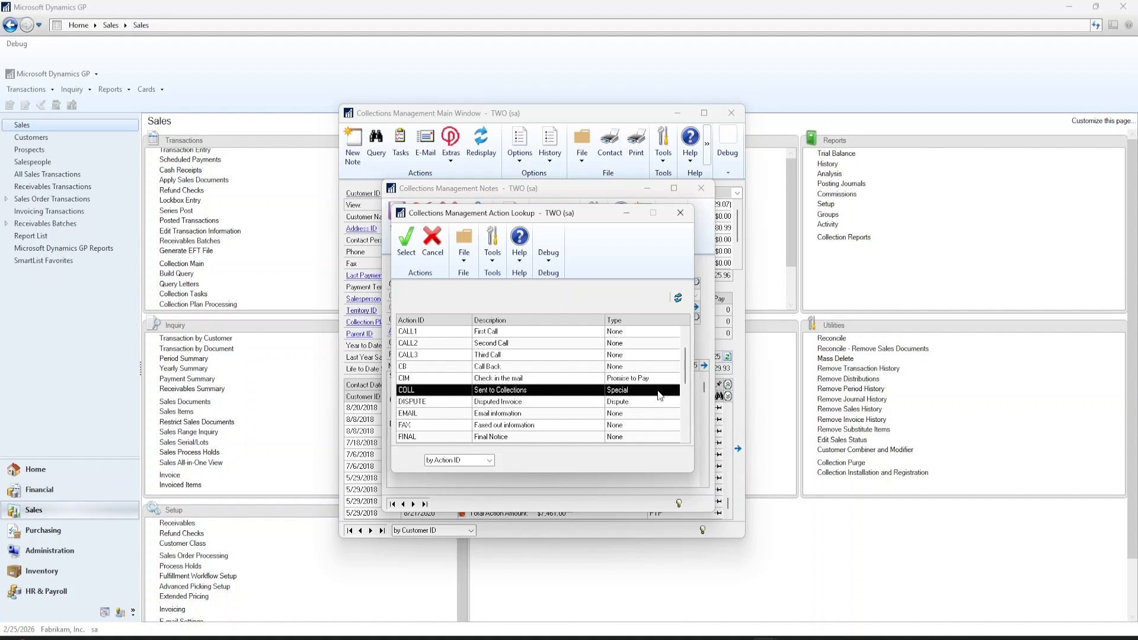
{"action": "left_click", "coordinate": [651, 404]}
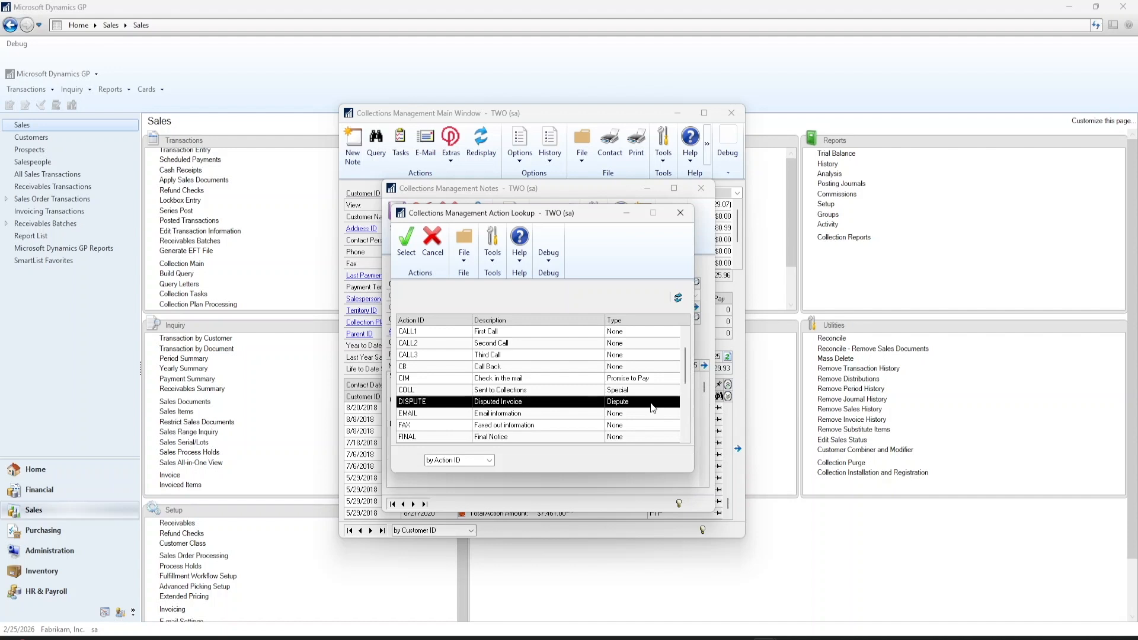
{"action": "left_click", "coordinate": [645, 382]}
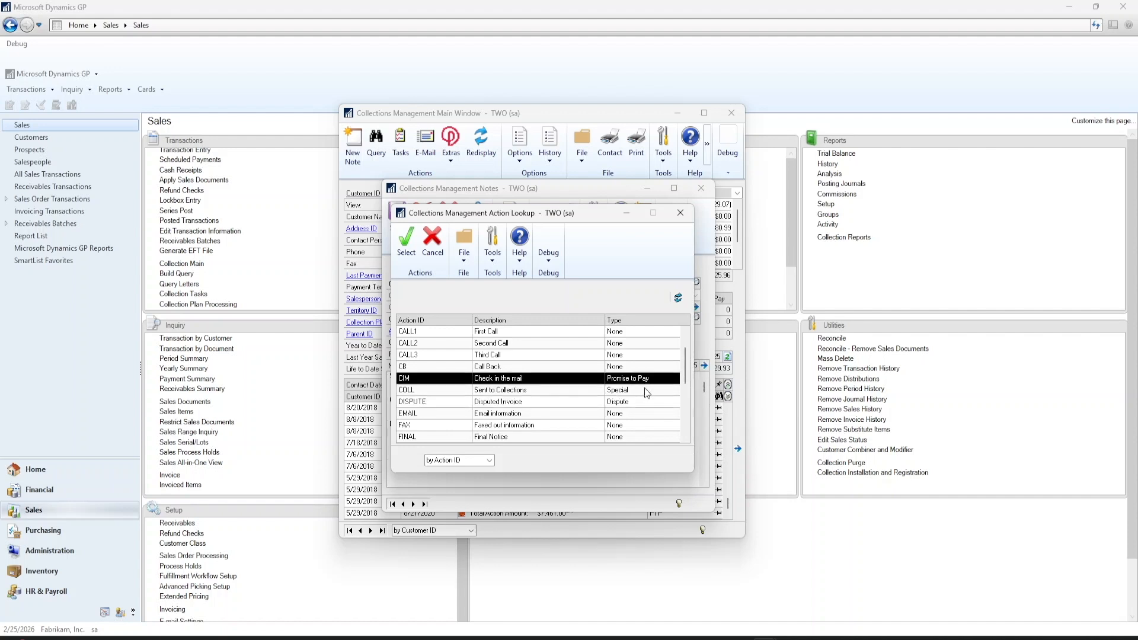
{"action": "left_click", "coordinate": [645, 389]}
{"action": "left_click", "coordinate": [644, 403]}
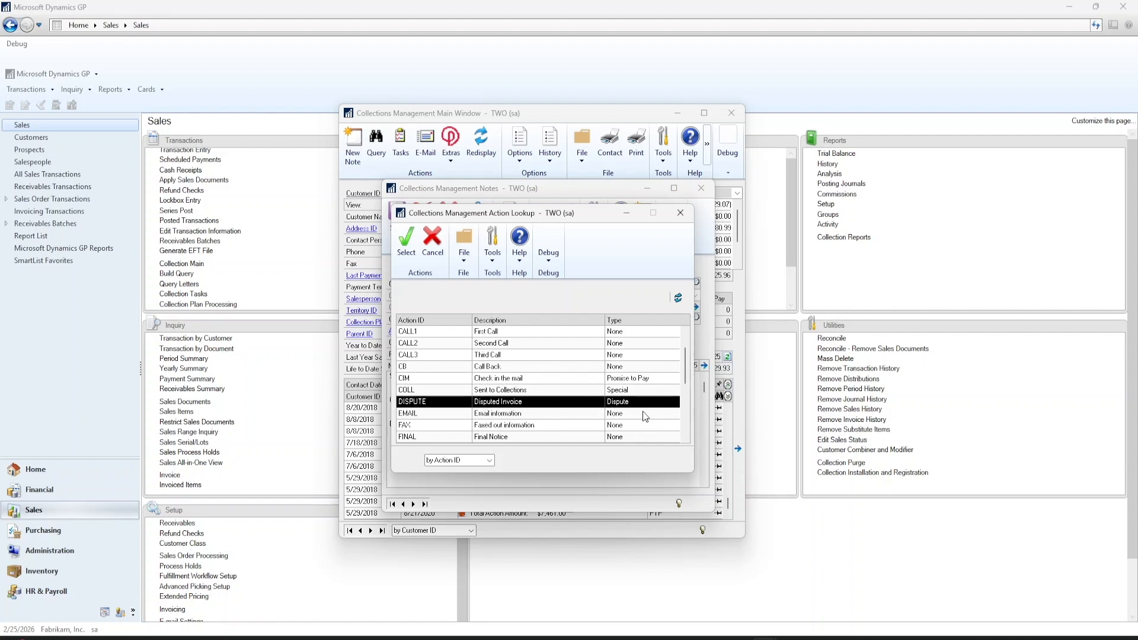
{"action": "left_click", "coordinate": [645, 415]}
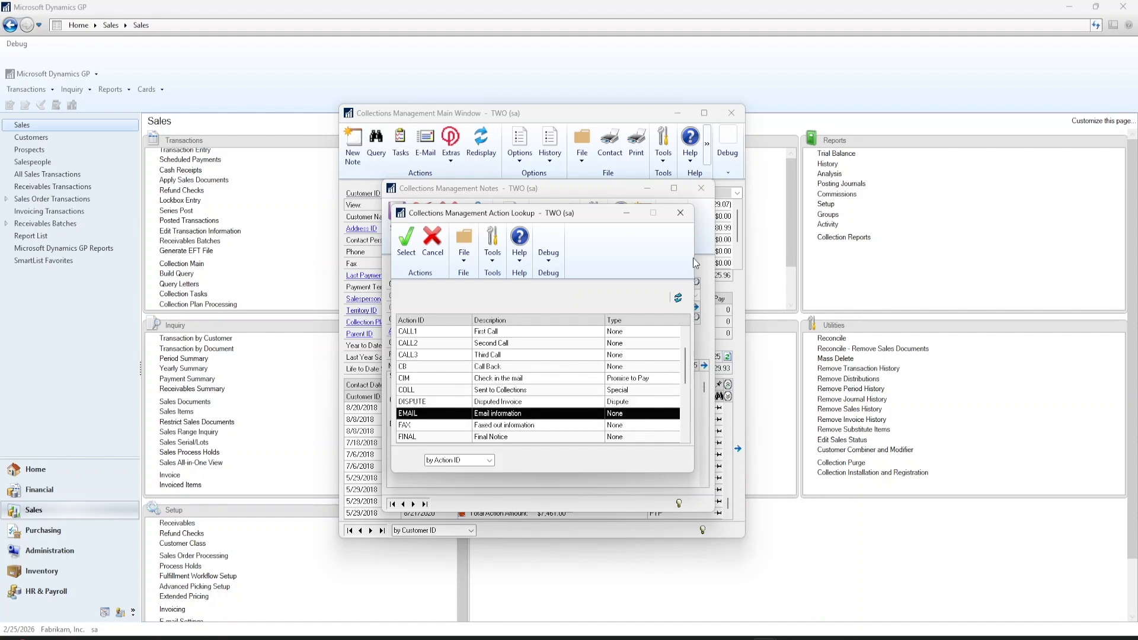
{"action": "left_click", "coordinate": [686, 219]}
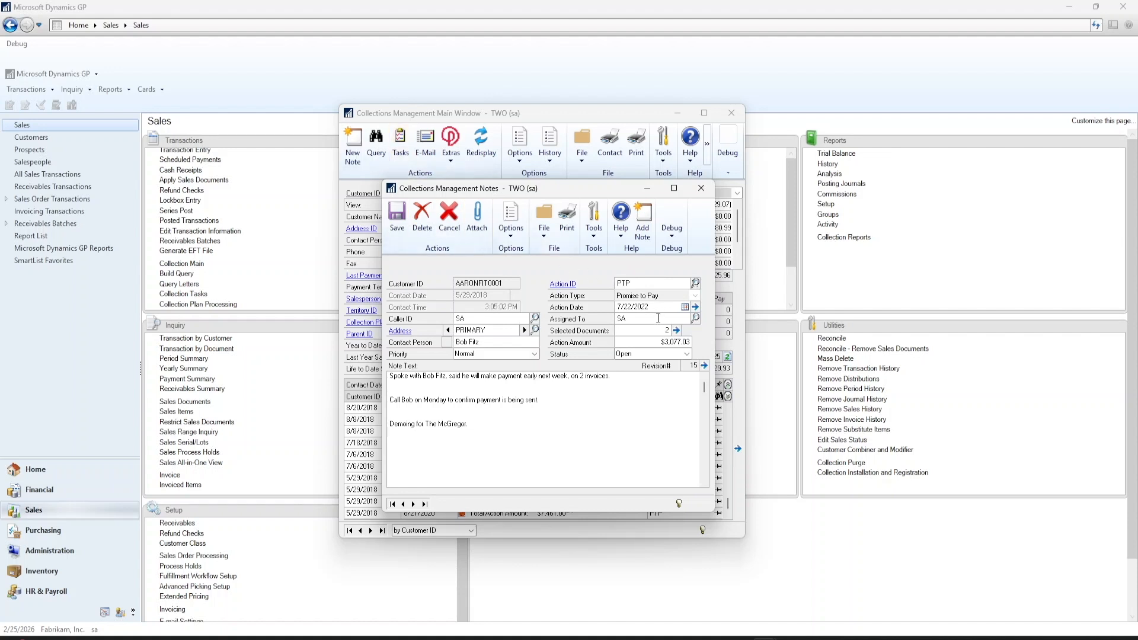
Step: Review the collectors available for assignment and the documents selected on the note
{"action": "left_click", "coordinate": [696, 319]}
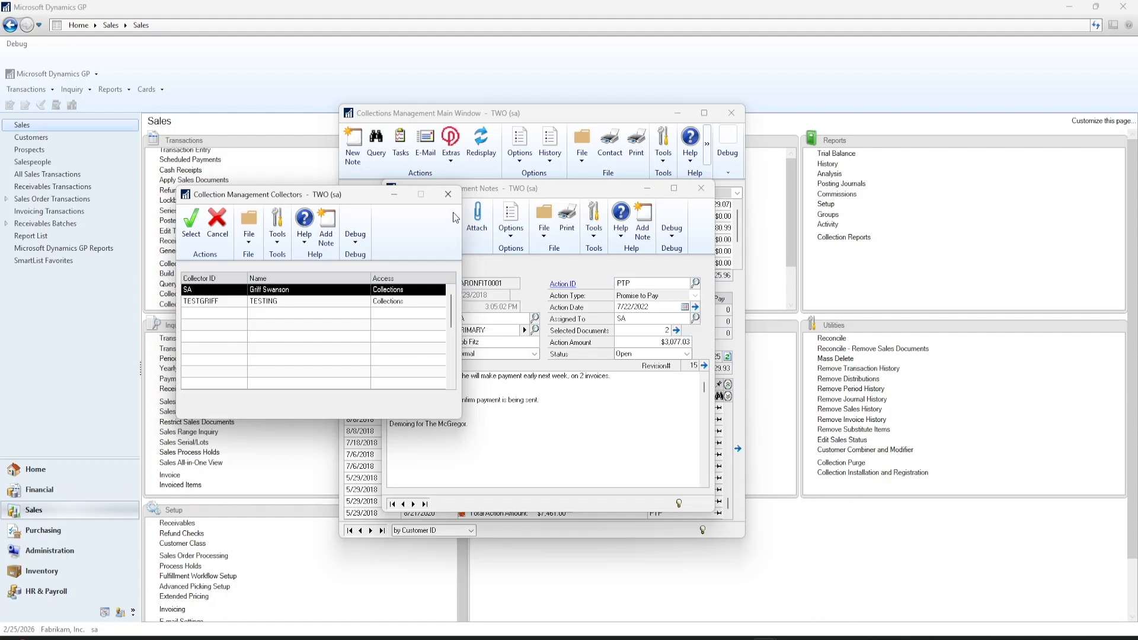
{"action": "left_click", "coordinate": [448, 195]}
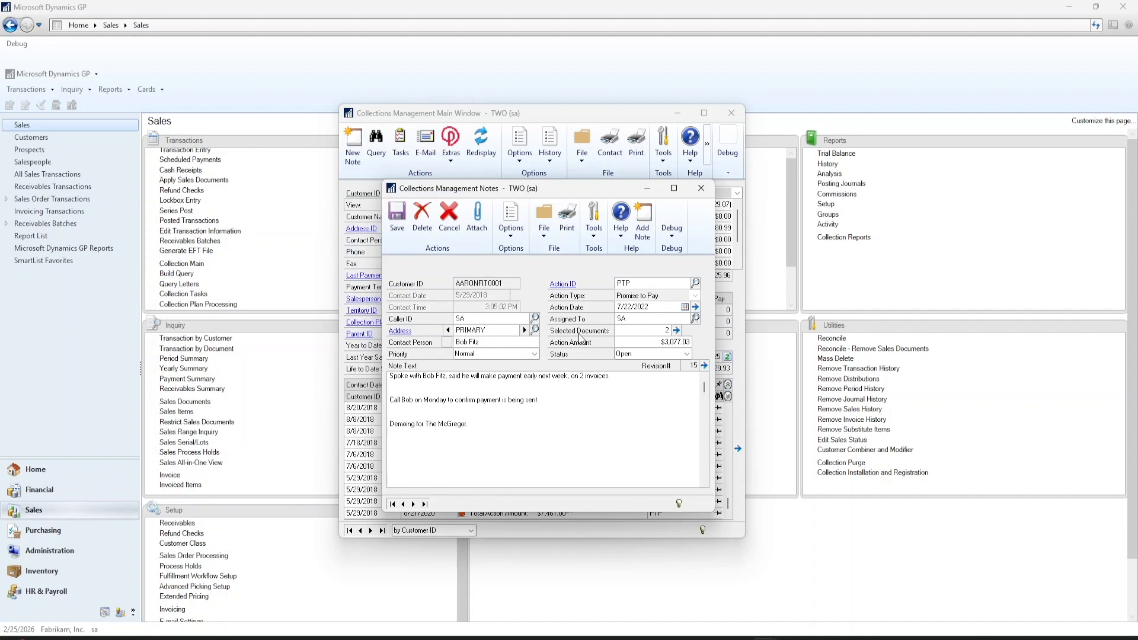
{"action": "left_click", "coordinate": [679, 329]}
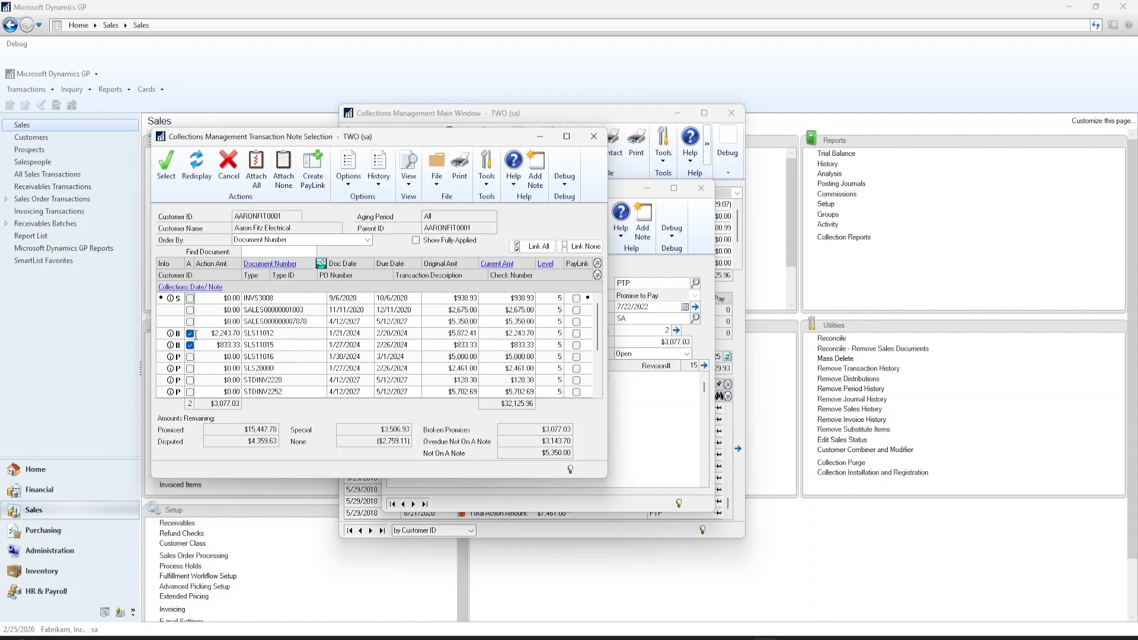
{"action": "left_click", "coordinate": [164, 178]}
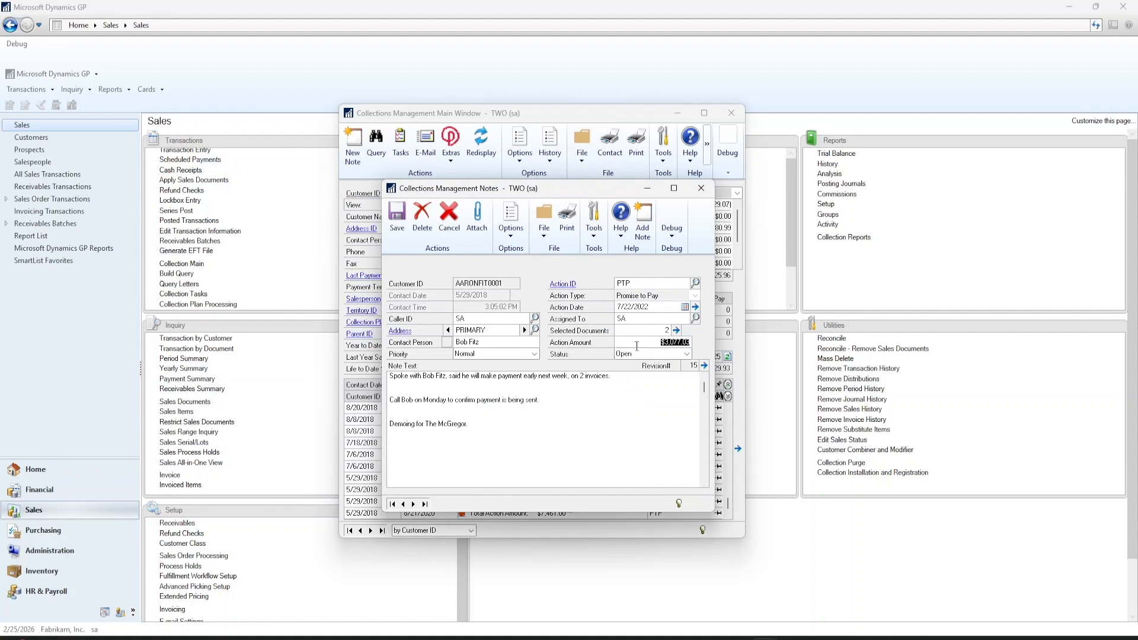
Step: Set the note's action amount to $2,000.00 and show its status choices
{"action": "left_click", "coordinate": [654, 342]}
{"action": "left_click", "coordinate": [656, 342]}
{"action": "type", "text": "2000"}
{"action": "left_click", "coordinate": [687, 354]}
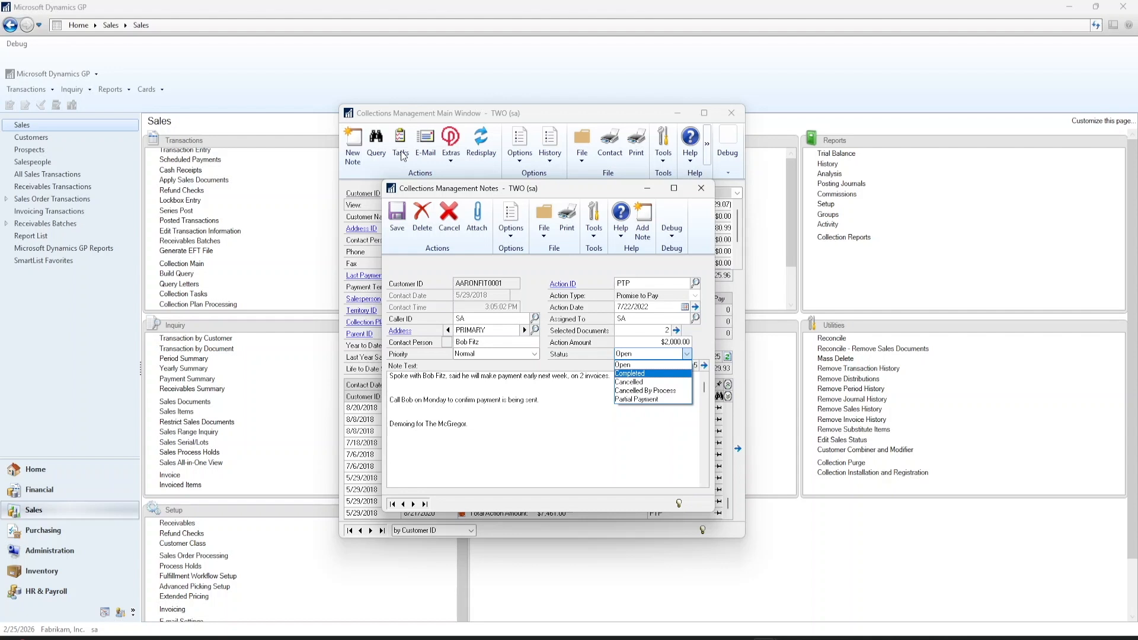
Step: Keep the note's status at Open and review its revision history from revision 14 back to the original
{"action": "left_click", "coordinate": [669, 366]}
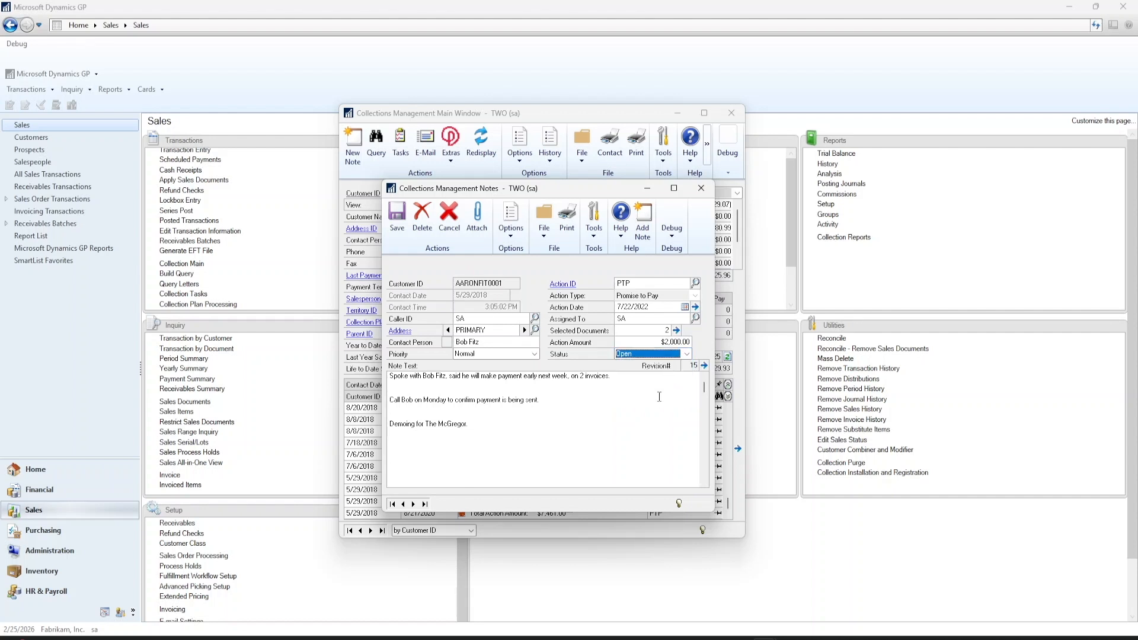
{"action": "left_click", "coordinate": [659, 412]}
{"action": "left_click", "coordinate": [704, 365]}
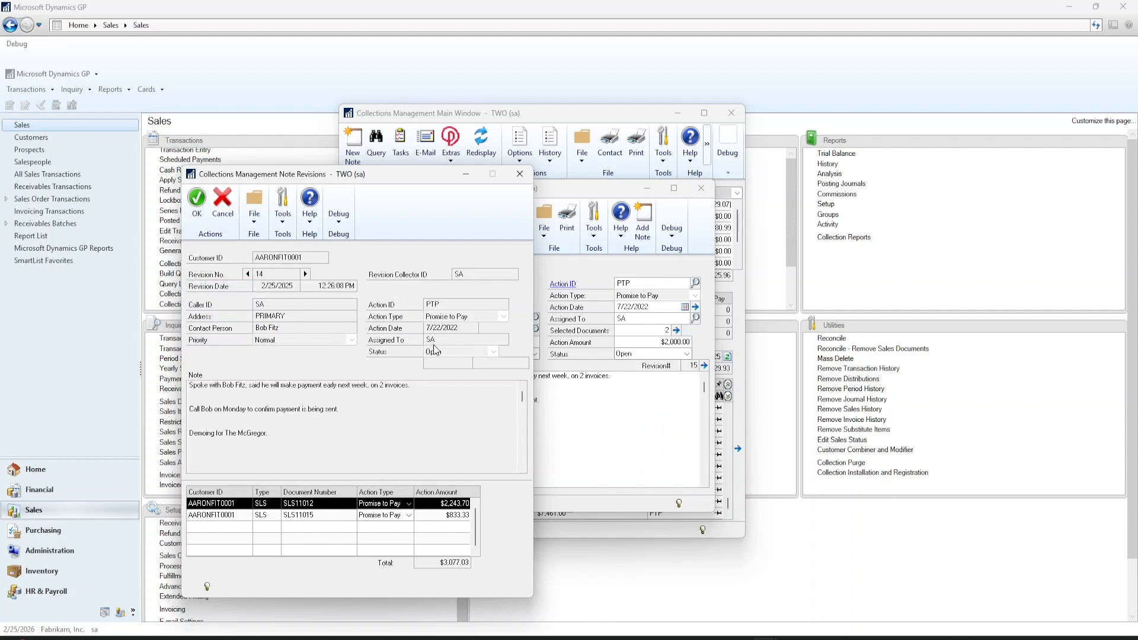
{"action": "double_click", "coordinate": [248, 273]}
{"action": "double_click", "coordinate": [248, 274]}
{"action": "left_click", "coordinate": [248, 274]}
{"action": "left_click", "coordinate": [248, 273]}
{"action": "left_click", "coordinate": [248, 274]}
{"action": "left_click", "coordinate": [247, 274]}
{"action": "left_click", "coordinate": [248, 275]}
{"action": "left_click", "coordinate": [248, 275]}
{"action": "left_click", "coordinate": [248, 274]}
{"action": "left_click", "coordinate": [248, 274]}
{"action": "left_click", "coordinate": [248, 274]}
{"action": "left_click", "coordinate": [248, 274]}
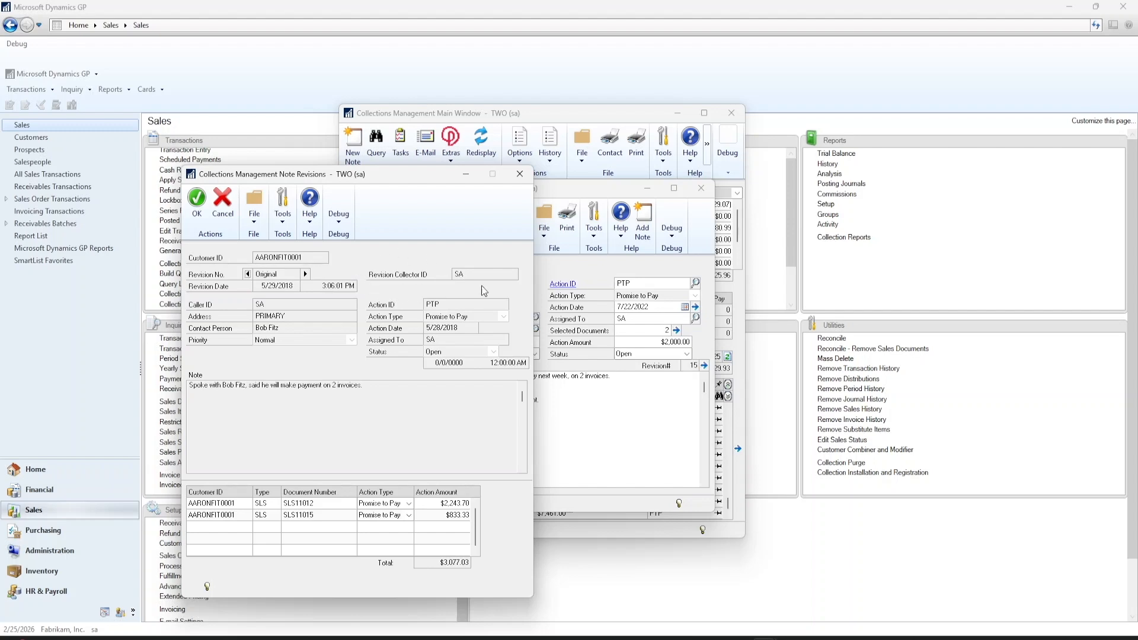
{"action": "left_click", "coordinate": [520, 174]}
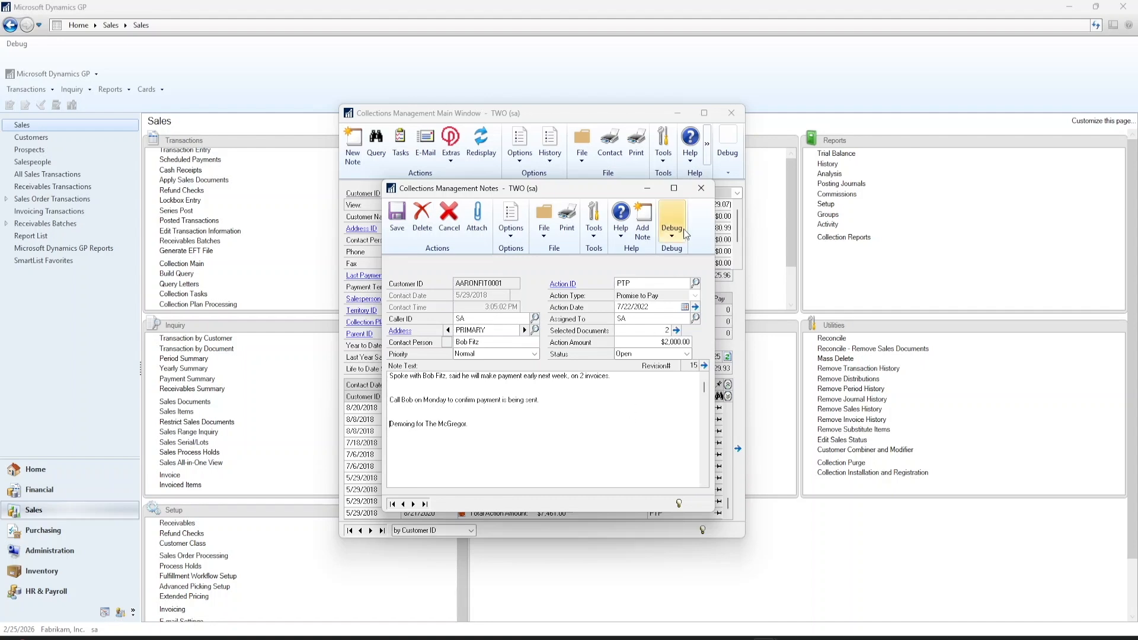
Step: Close the note, then open the collections task list and review the collectors it can be filtered by
{"action": "left_click", "coordinate": [700, 188]}
{"action": "left_click", "coordinate": [400, 144]}
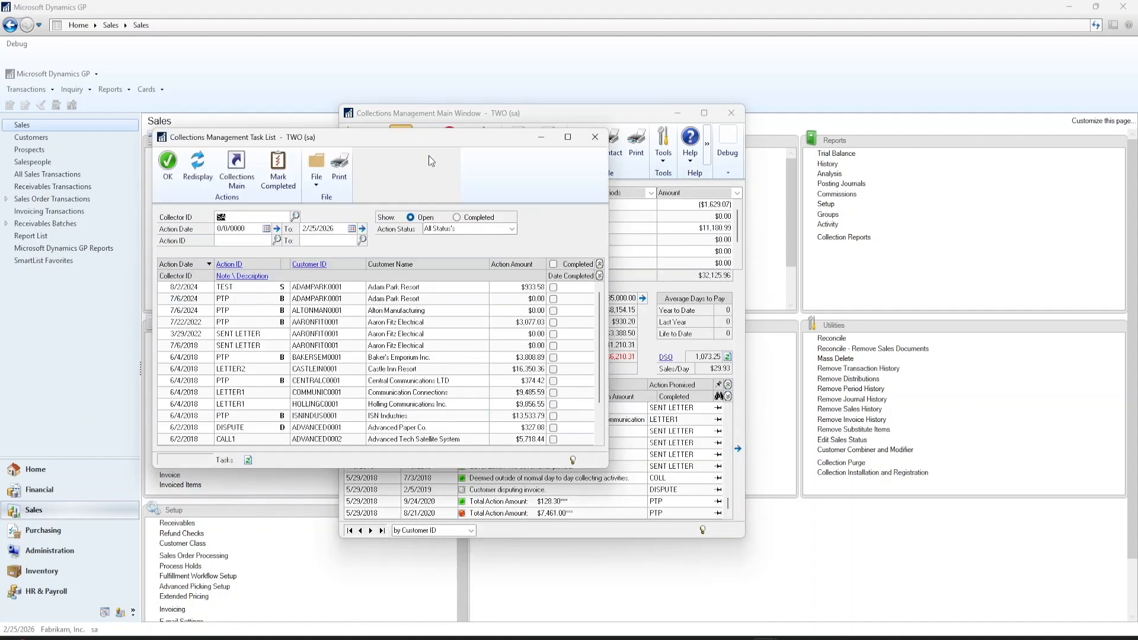
{"action": "left_click_drag", "start_coordinate": [363, 136], "coordinate": [522, 183]}
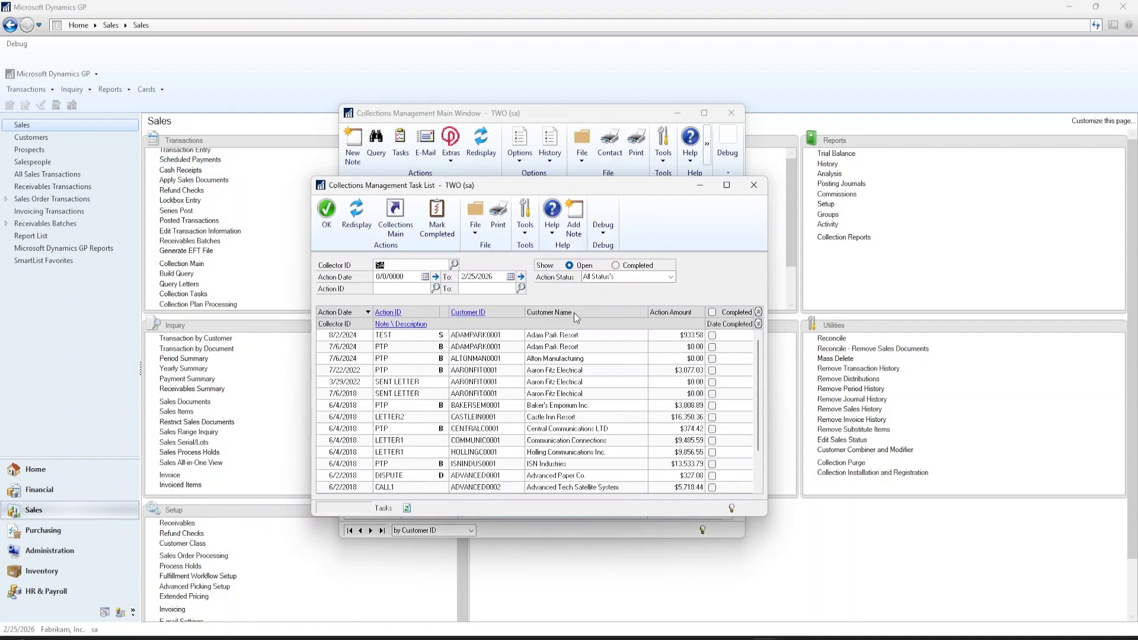
{"action": "left_click", "coordinate": [454, 265]}
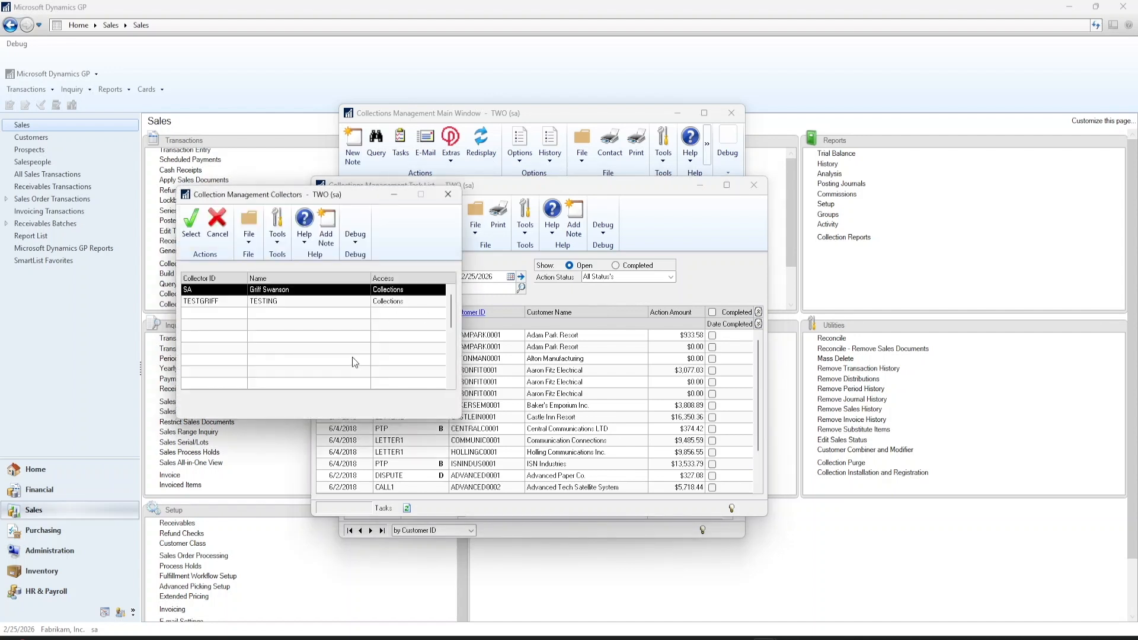
{"action": "left_click", "coordinate": [449, 201]}
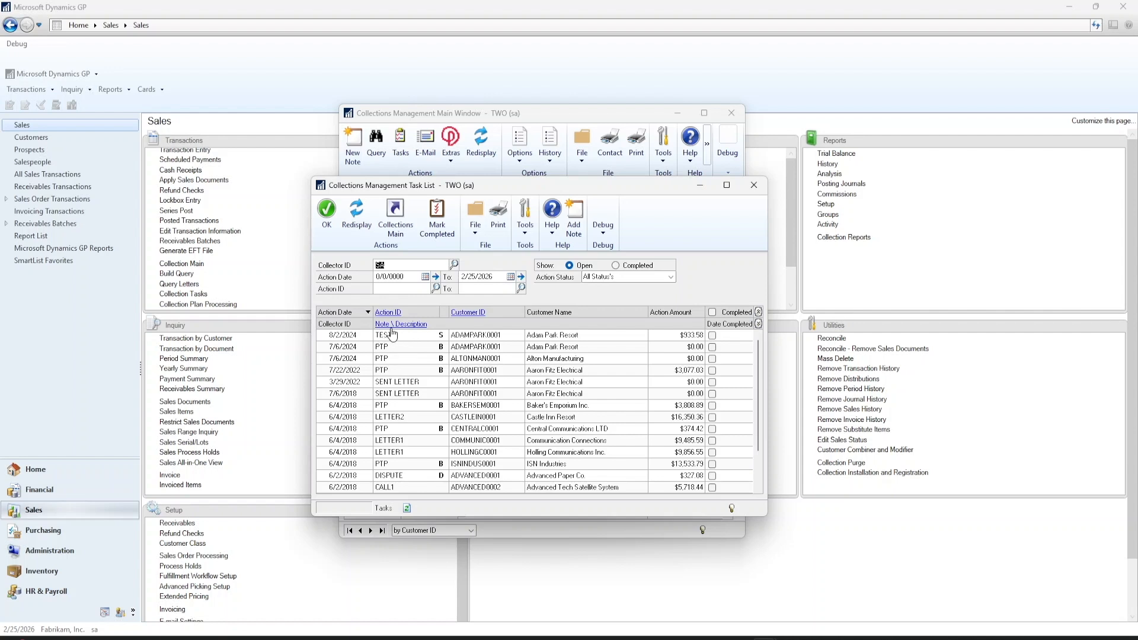
Step: View the note behind Adam Park Resort's PTP task dated 7/6/2024, then return to the task list
{"action": "left_click", "coordinate": [411, 349]}
{"action": "left_click", "coordinate": [401, 324]}
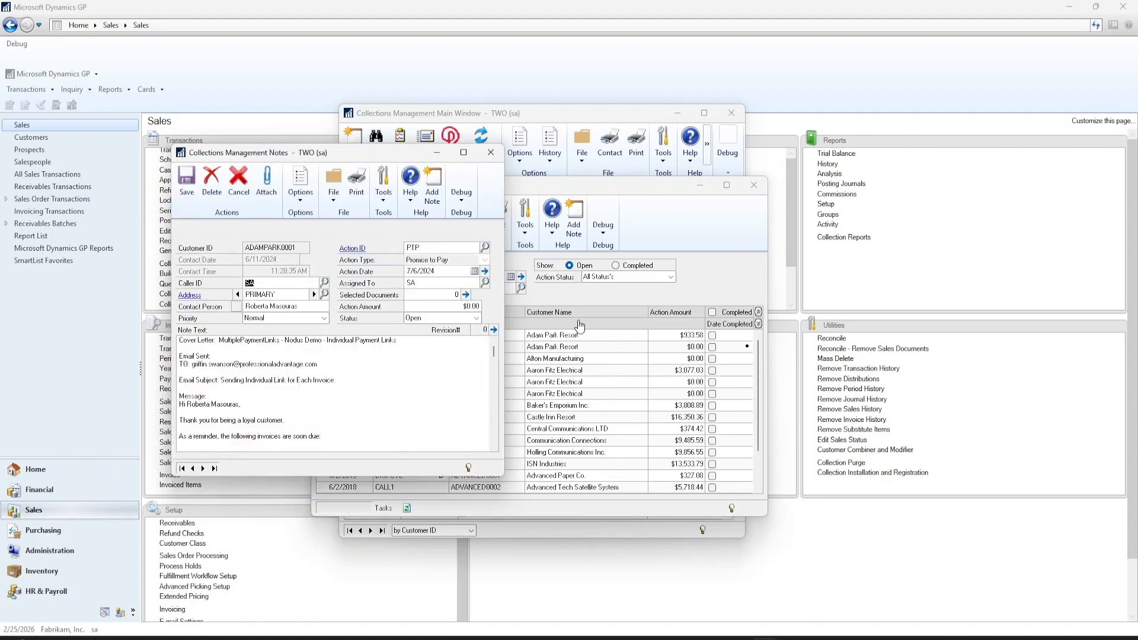
{"action": "left_click", "coordinate": [491, 153]}
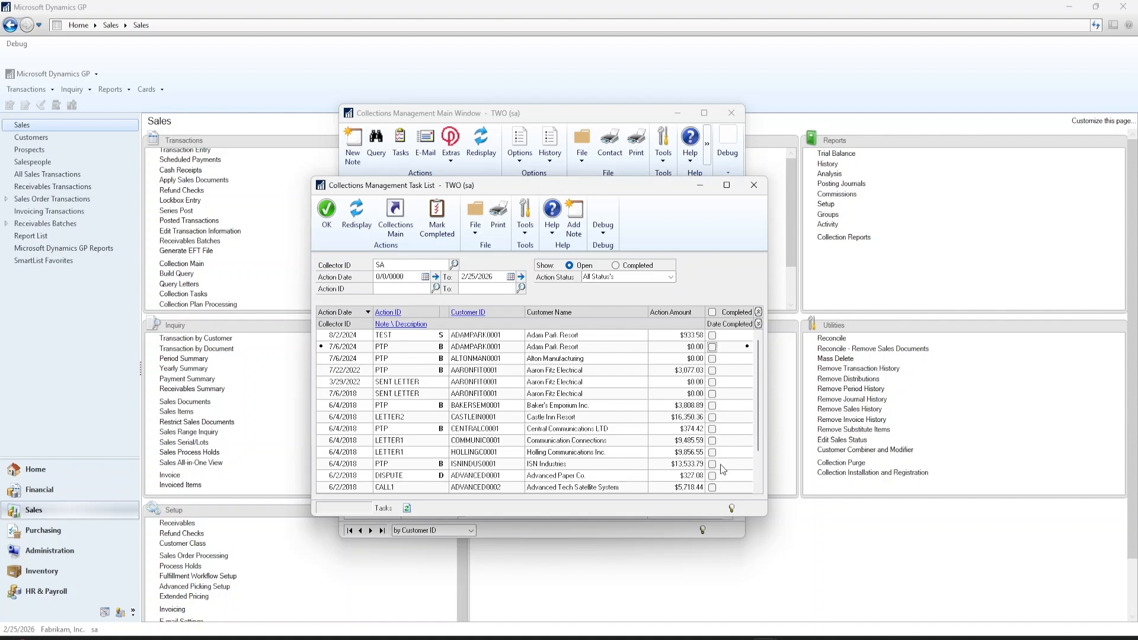
Step: View the completed tasks before returning to the open ones, and check the Mark Completed procedure without running it
{"action": "left_click", "coordinate": [639, 267]}
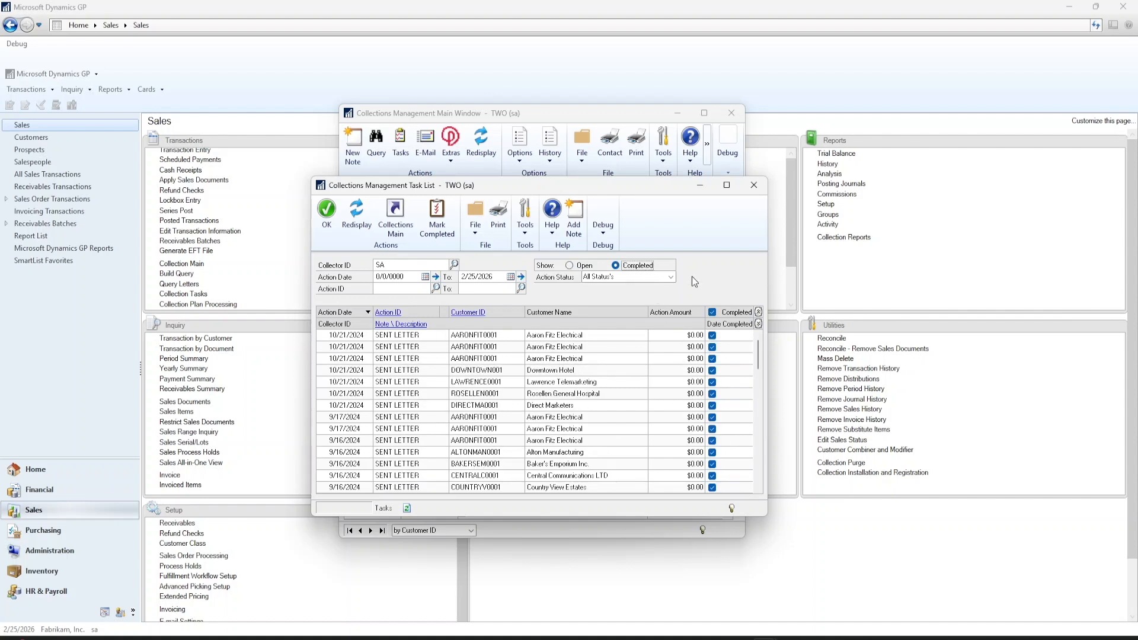
{"action": "left_click", "coordinate": [585, 265]}
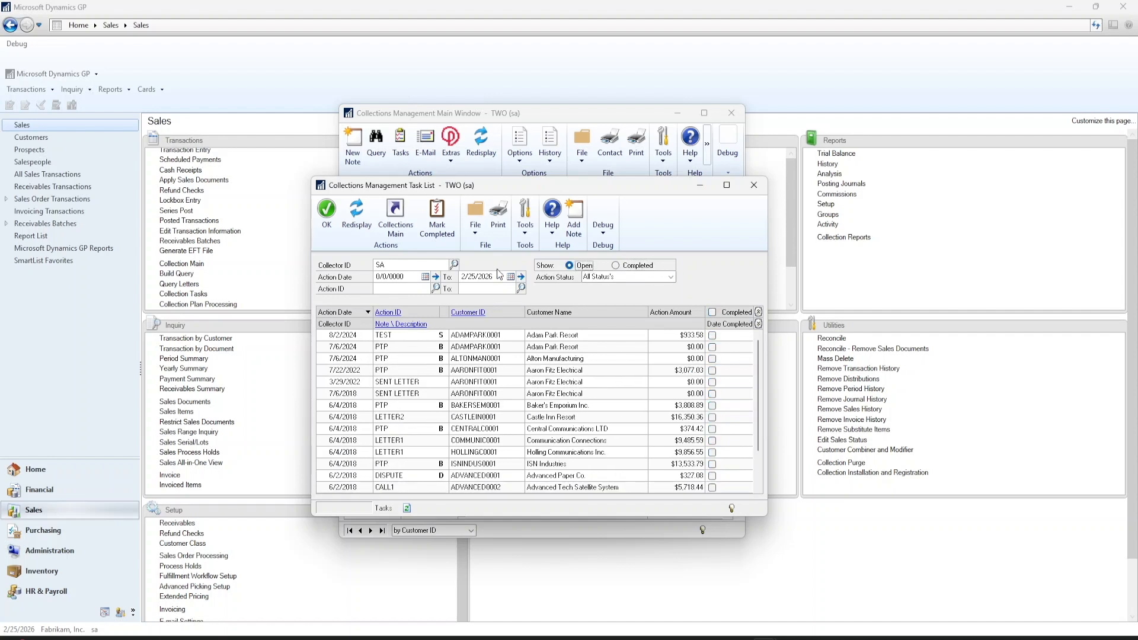
{"action": "left_click", "coordinate": [446, 231]}
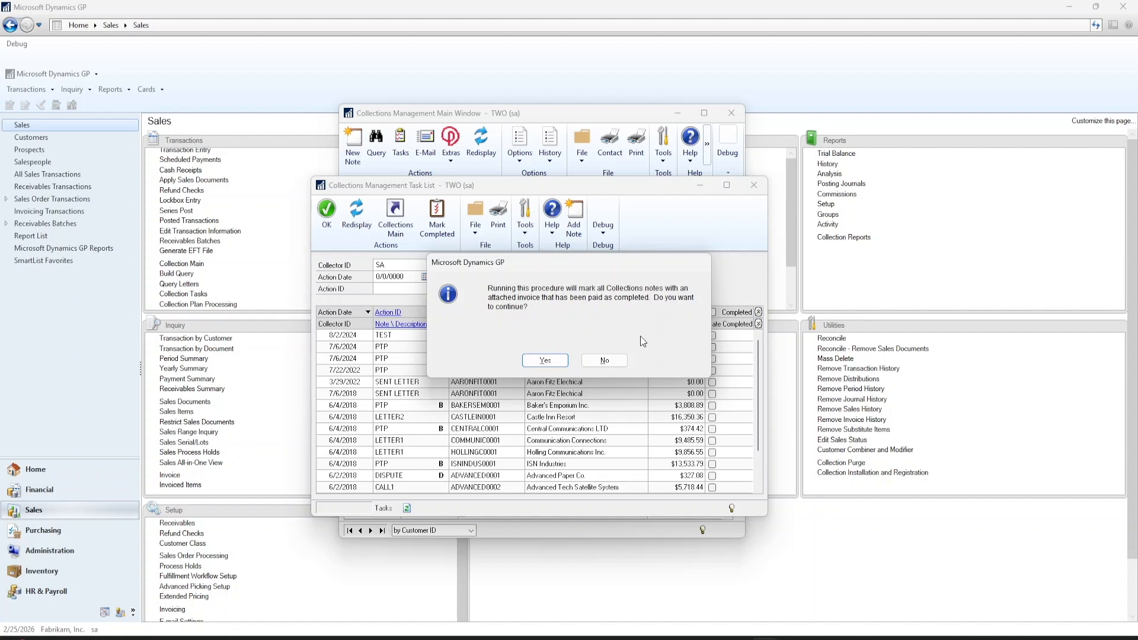
{"action": "left_click", "coordinate": [613, 363]}
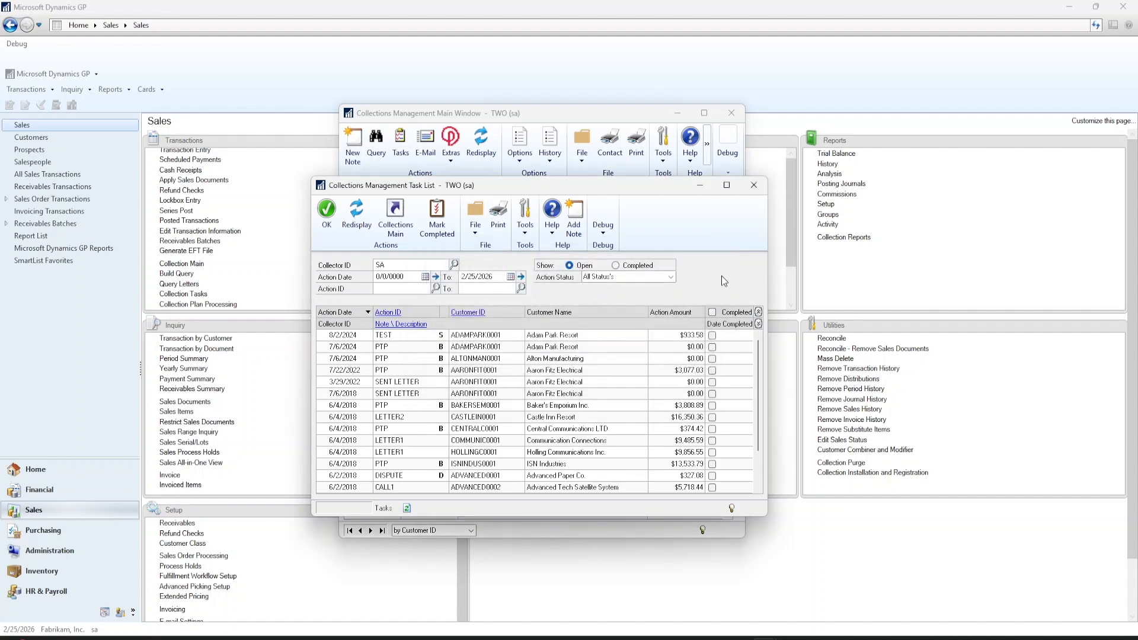